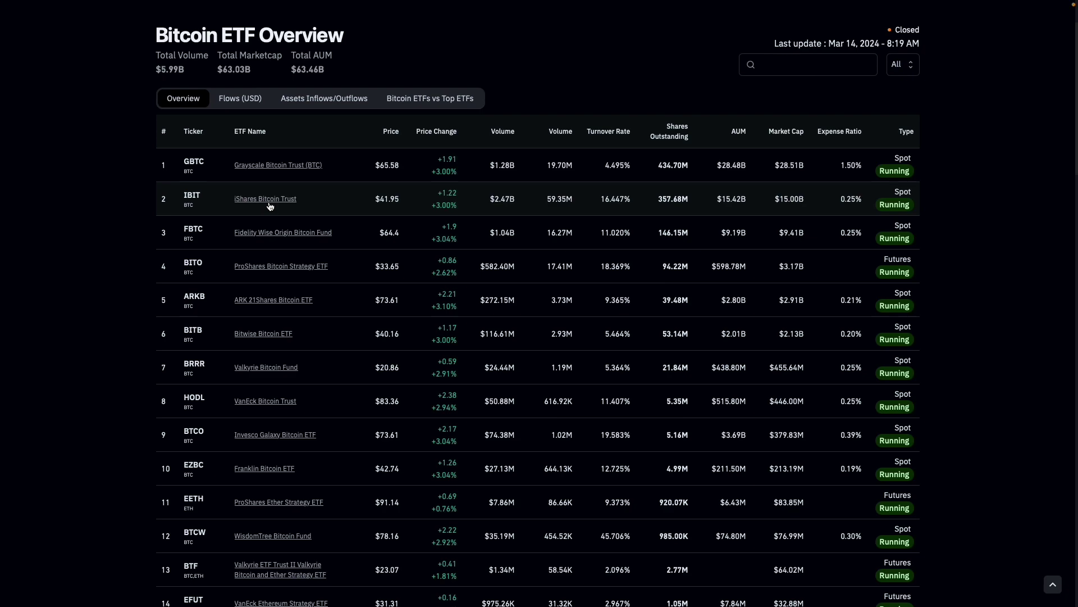
# Step: Open the iShares Bitcoin Trust (IBIT) page on Coinglass and review its stats and net inflow chart
pyautogui.click(269, 206)
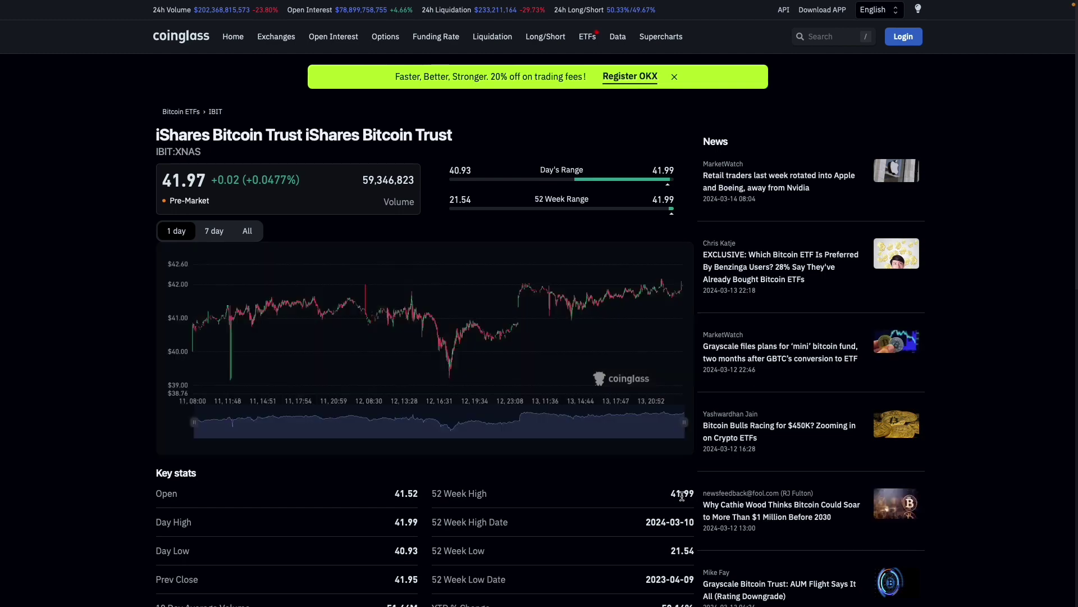
pyautogui.scroll(-3, 684, 498)
pyautogui.scroll(-4, 683, 498)
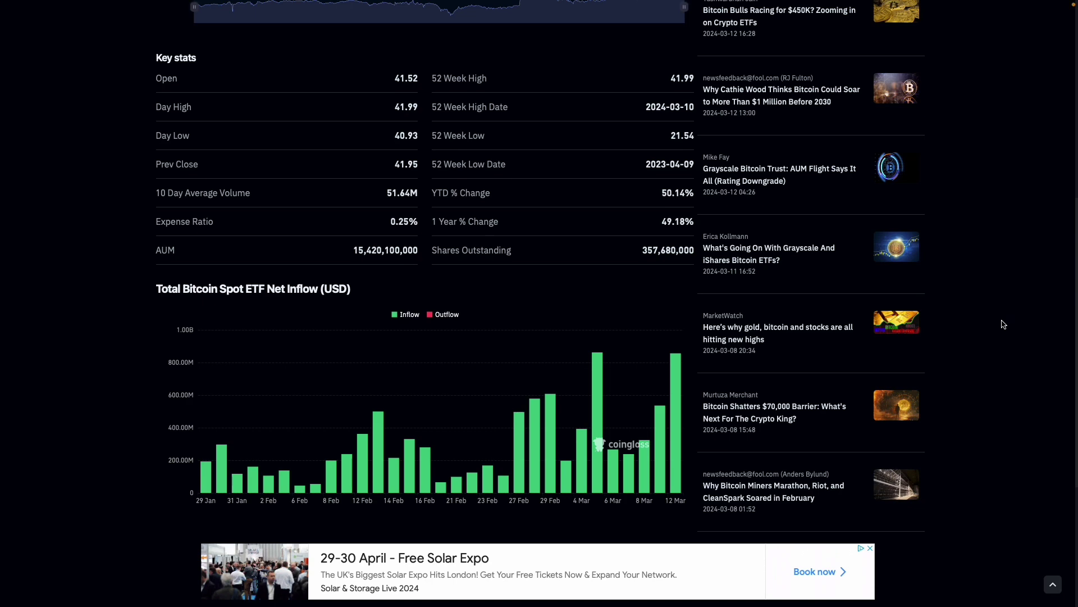
pyautogui.scroll(7, 1003, 324)
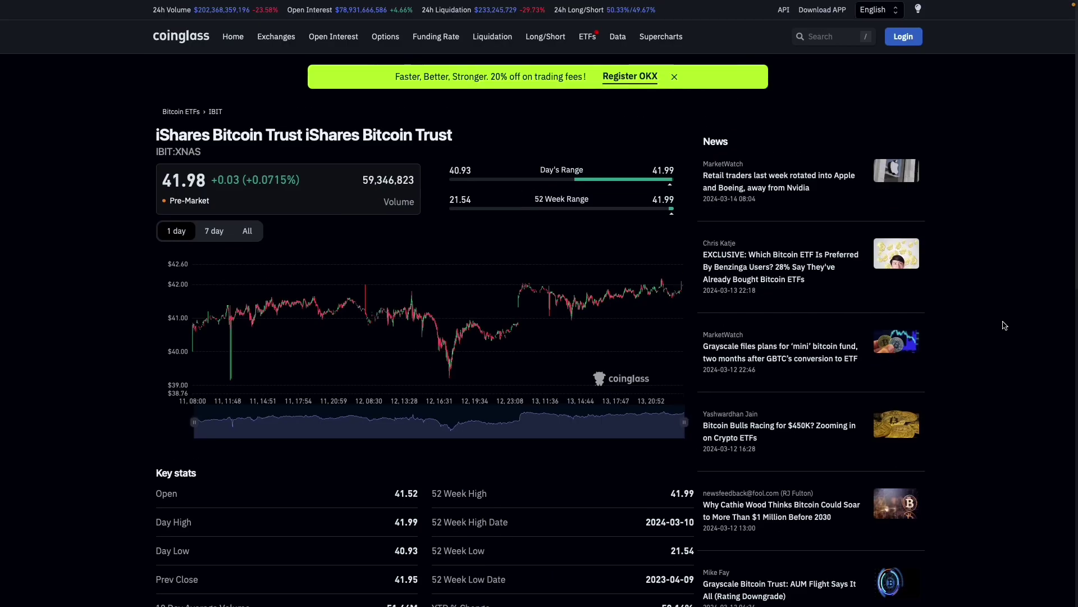
# Step: Bring up Blockchain.com's one-year Total Circulating Bitcoin chart against market price in USD
pyautogui.moveTo(794, 3)
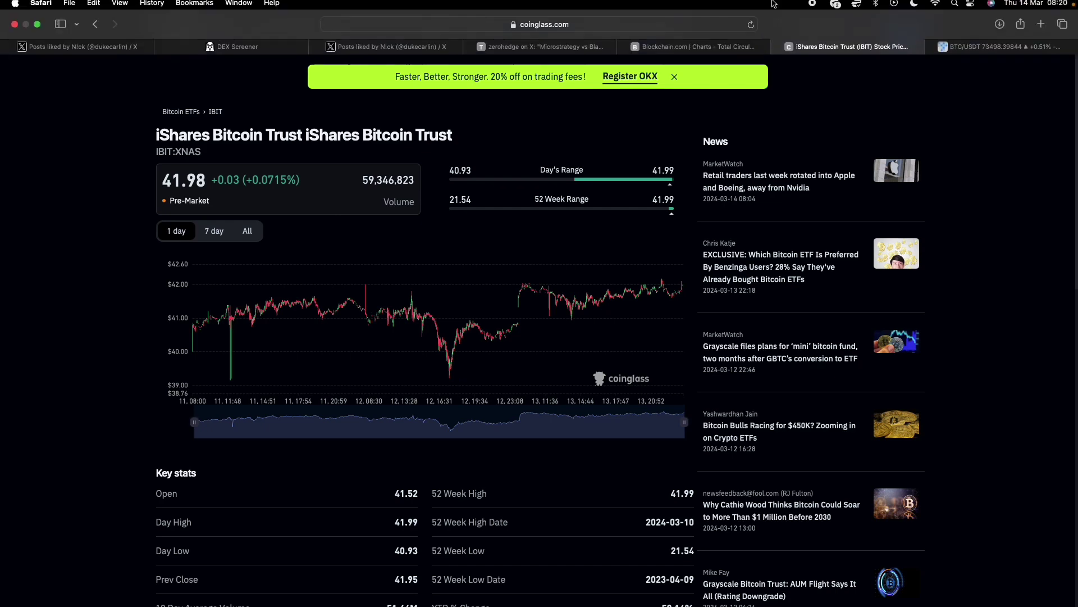
pyautogui.click(729, 50)
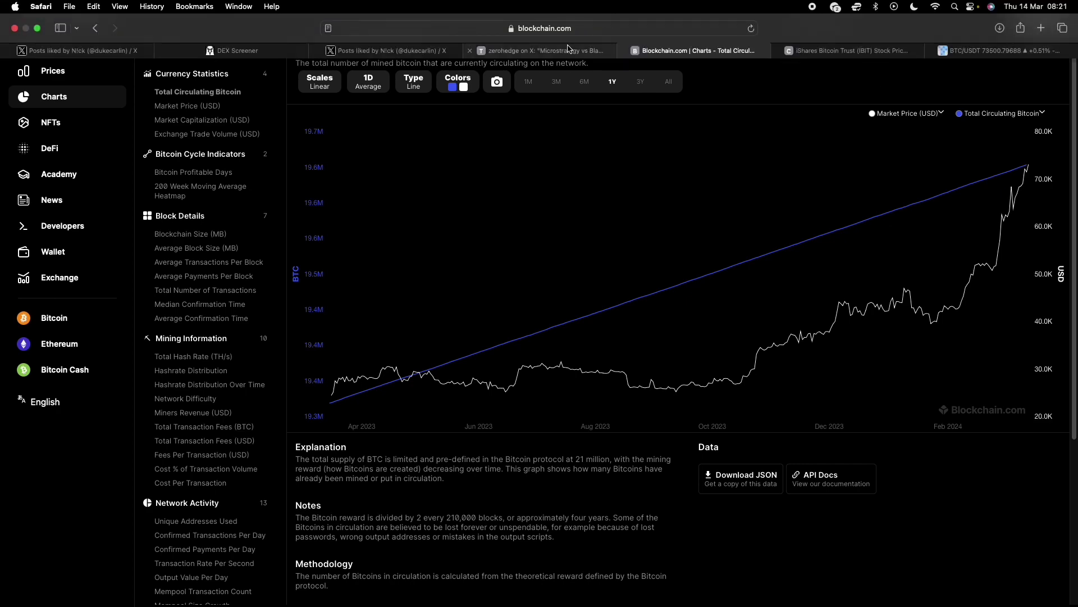
# Step: View the BlackRock vs MicroStrategy holdings post, browse the X Likes feed, then show DEX Screener's trending list
pyautogui.click(576, 46)
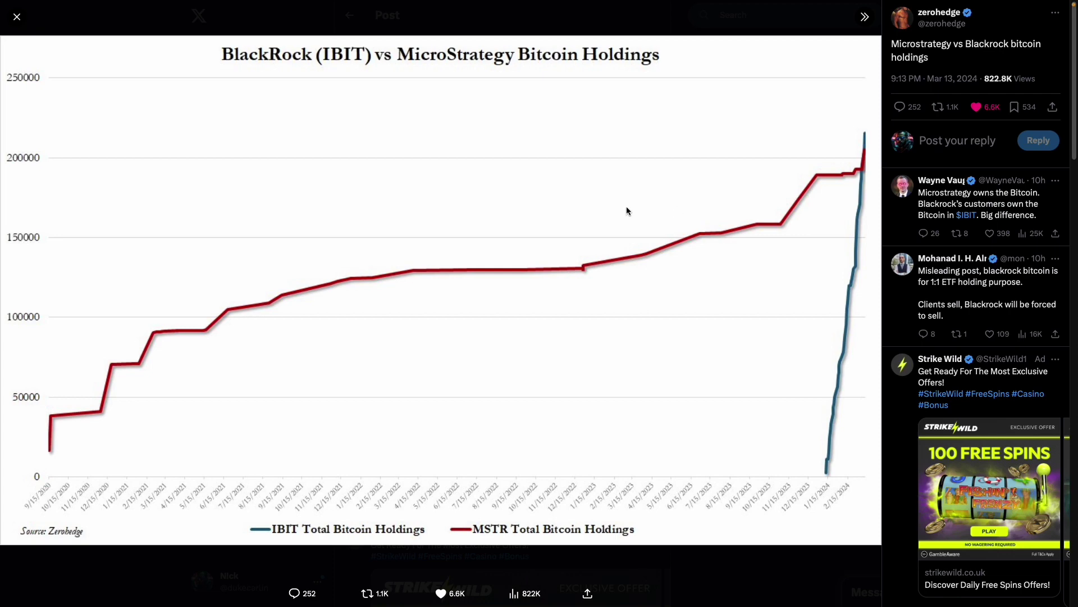
pyautogui.click(414, 52)
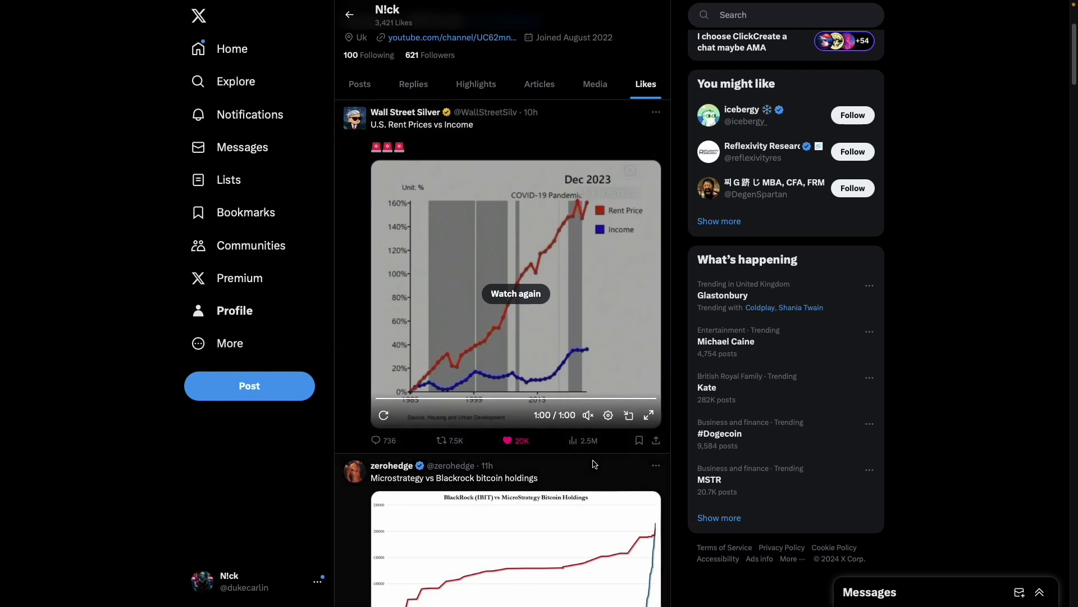
pyautogui.scroll(-4, 592, 472)
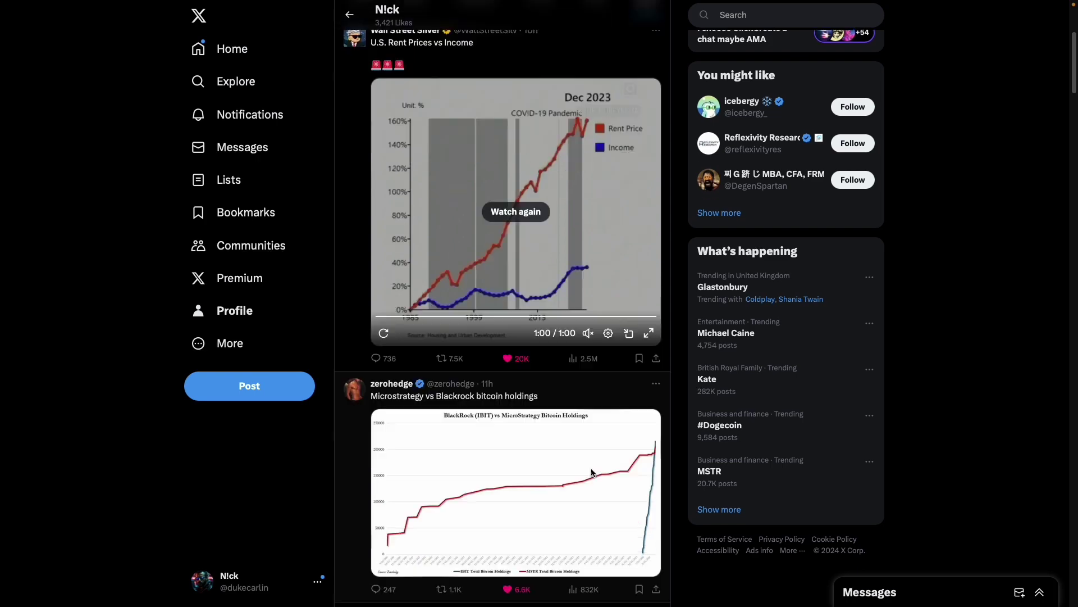
pyautogui.scroll(2, 653, 435)
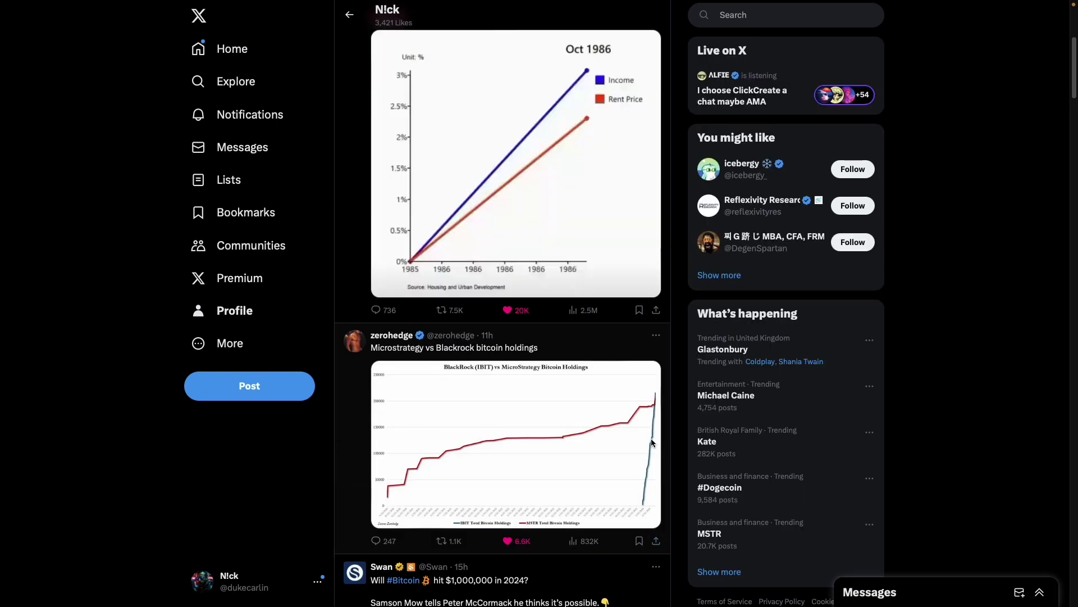
pyautogui.click(270, 53)
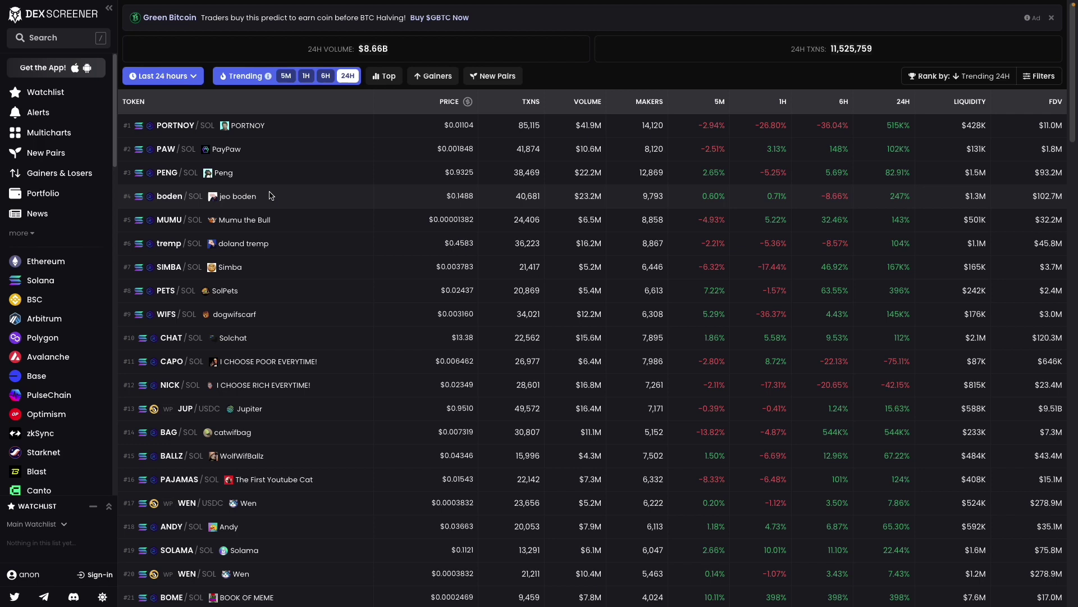
# Step: Look over DEX Screener's Trending 24H tokens, then go back to the X Likes feed
pyautogui.moveTo(612, 4)
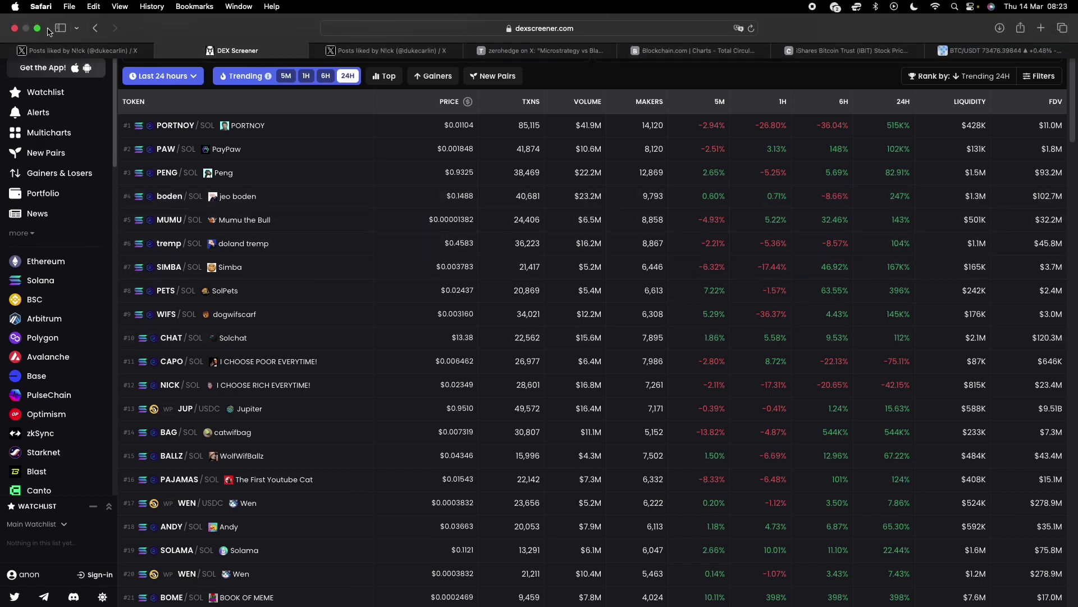
pyautogui.click(88, 49)
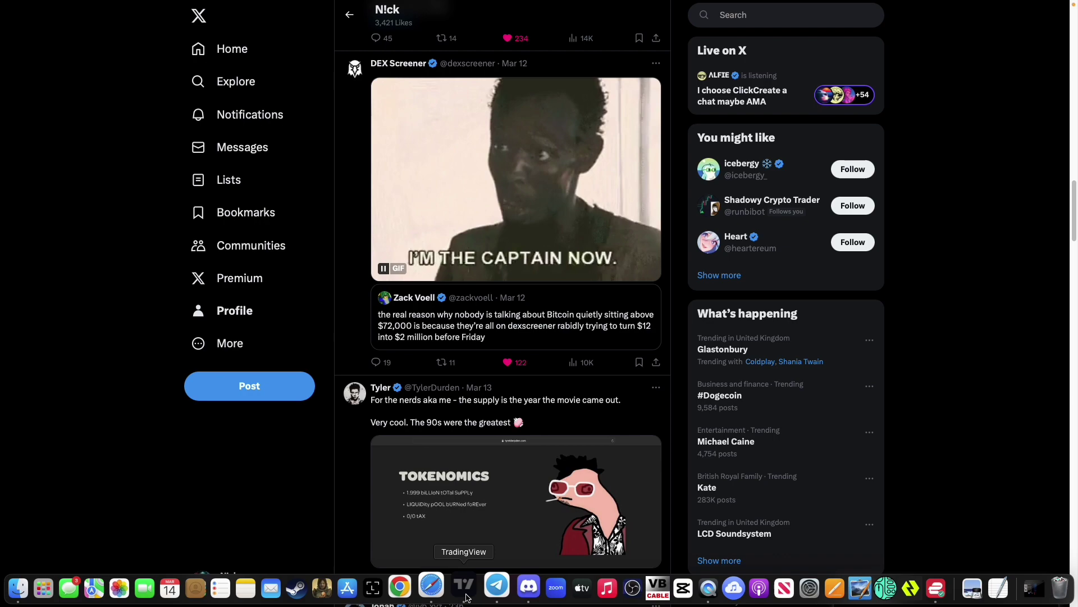
# Step: Bring up TradingView's DOGEUSDT chart and zoom in and out on it
pyautogui.click(643, 587)
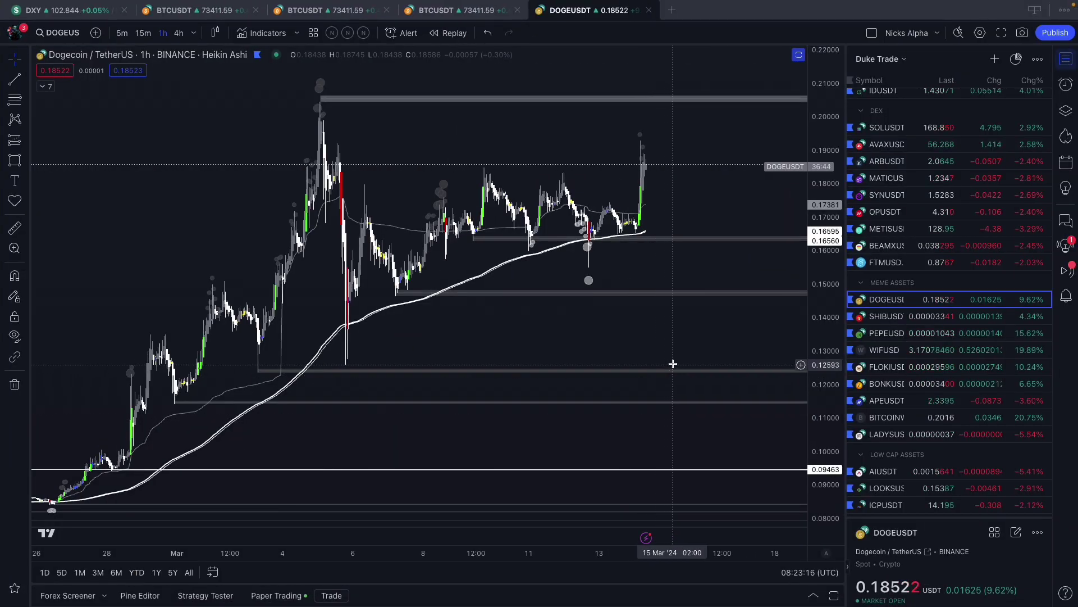
pyautogui.scroll(-2, 673, 363)
pyautogui.scroll(3, 674, 364)
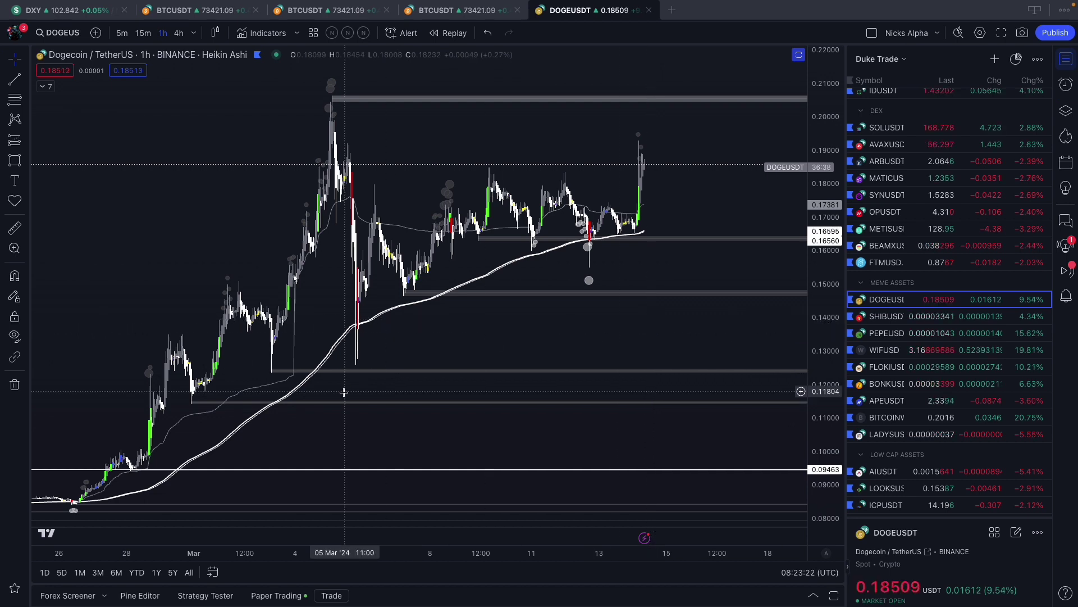
pyautogui.scroll(-1, 343, 419)
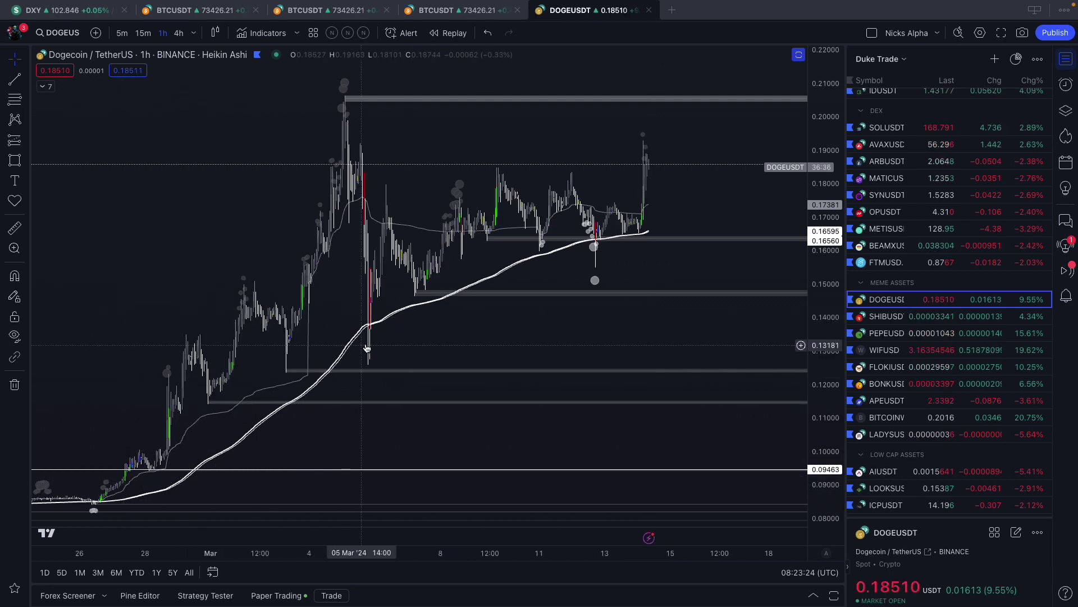
pyautogui.scroll(2, 673, 251)
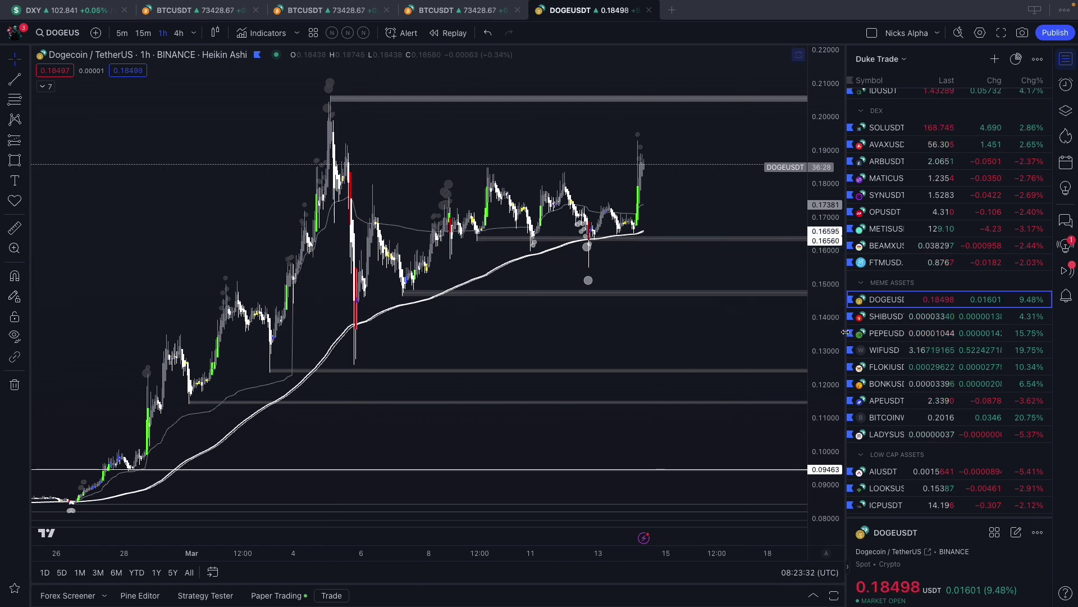
# Step: Switch to the WIFUSD chart, then to the PEPEUSDT 1-hour KuCoin chart
pyautogui.click(900, 351)
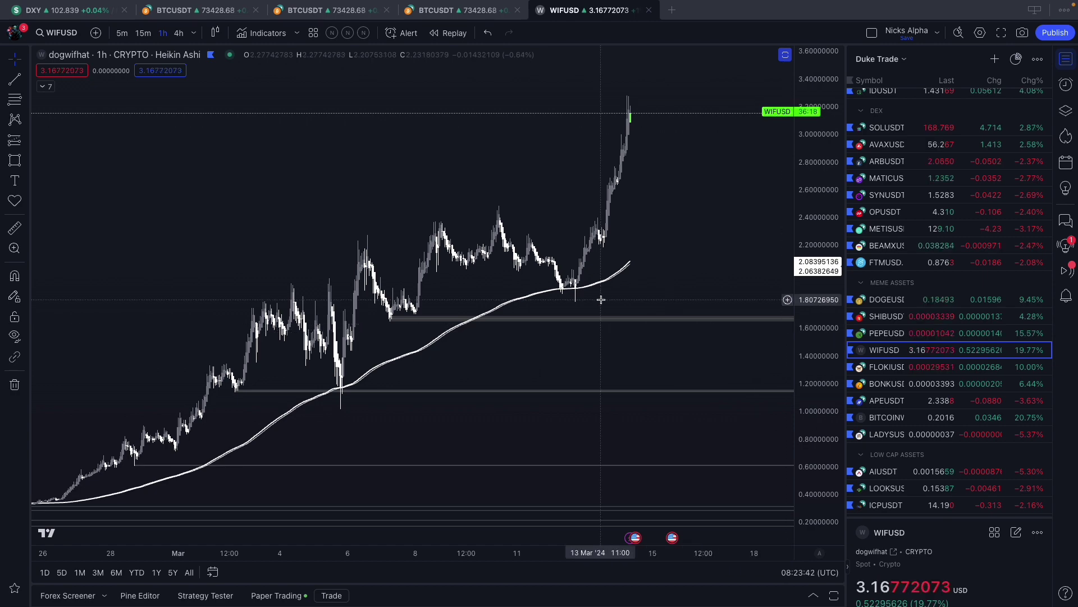
pyautogui.scroll(3, 681, 272)
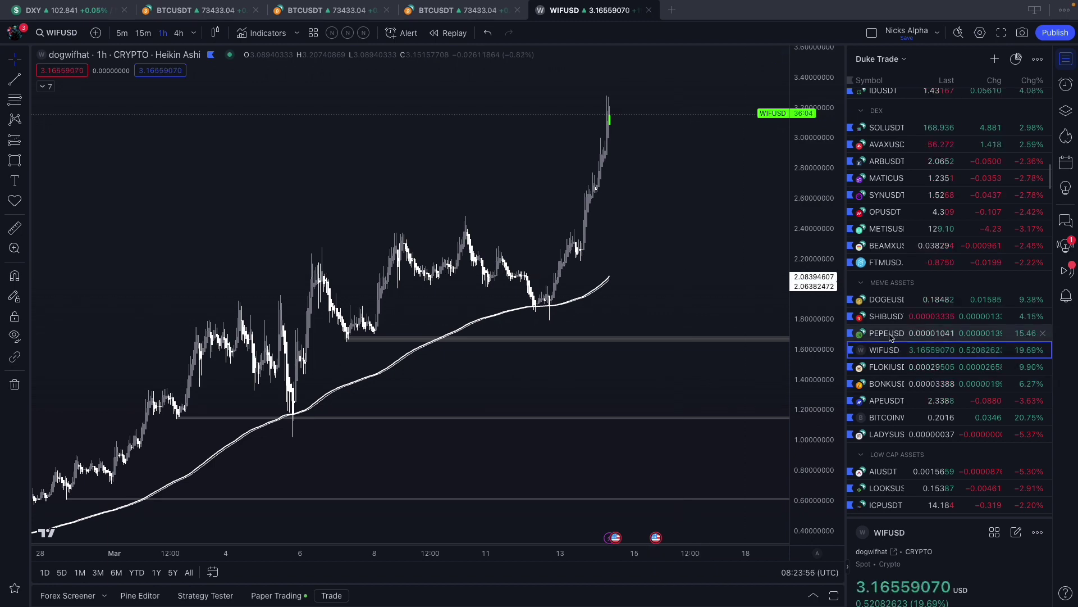
pyautogui.press('Up')
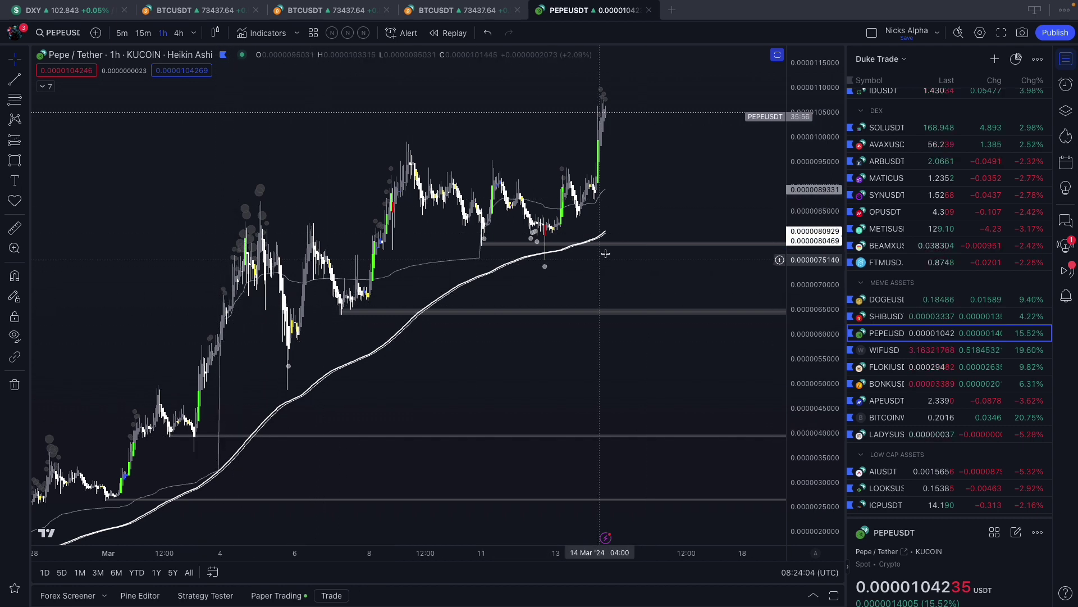
pyautogui.scroll(1, 677, 208)
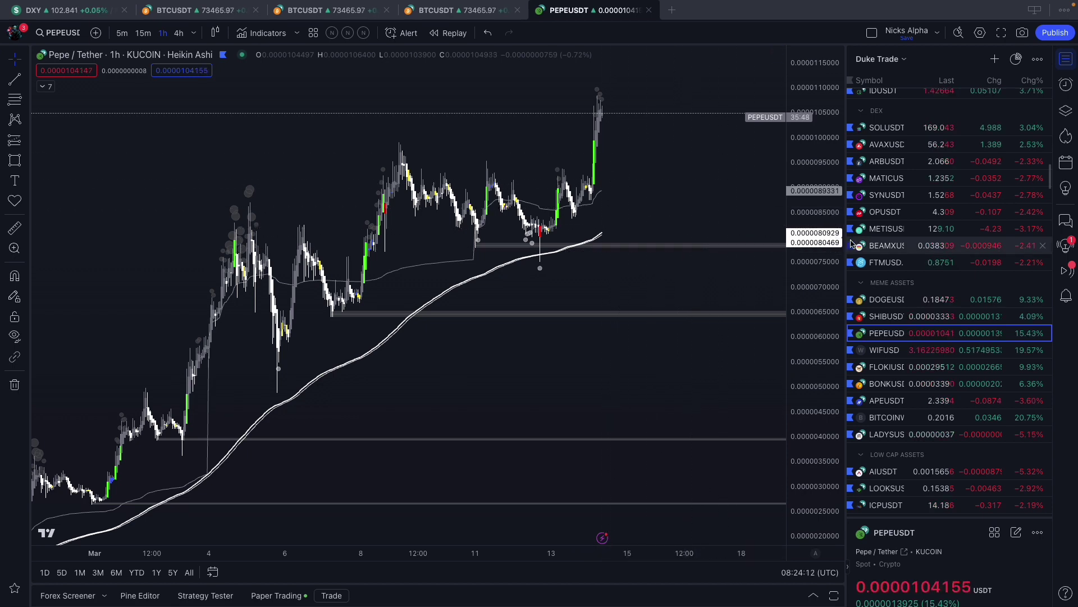
pyautogui.scroll(10, 924, 289)
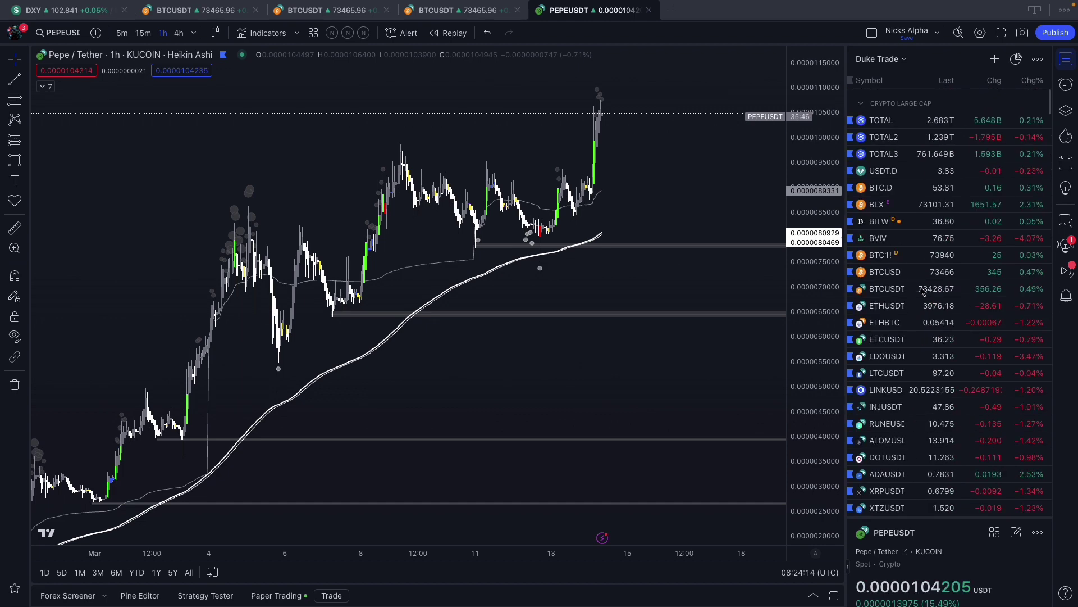
pyautogui.click(921, 289)
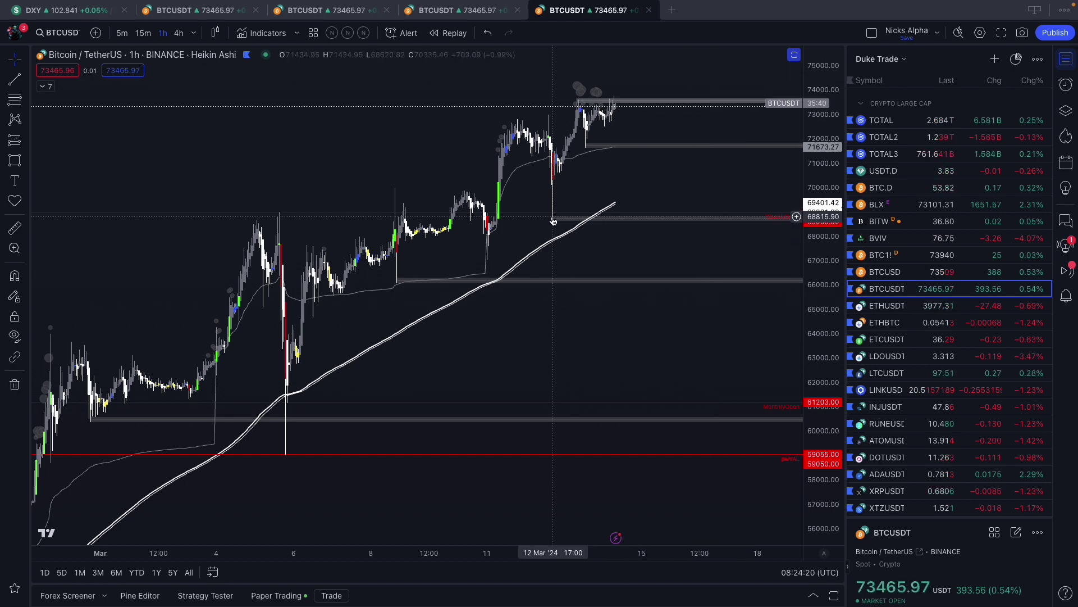
pyautogui.hscroll(3, 553, 220)
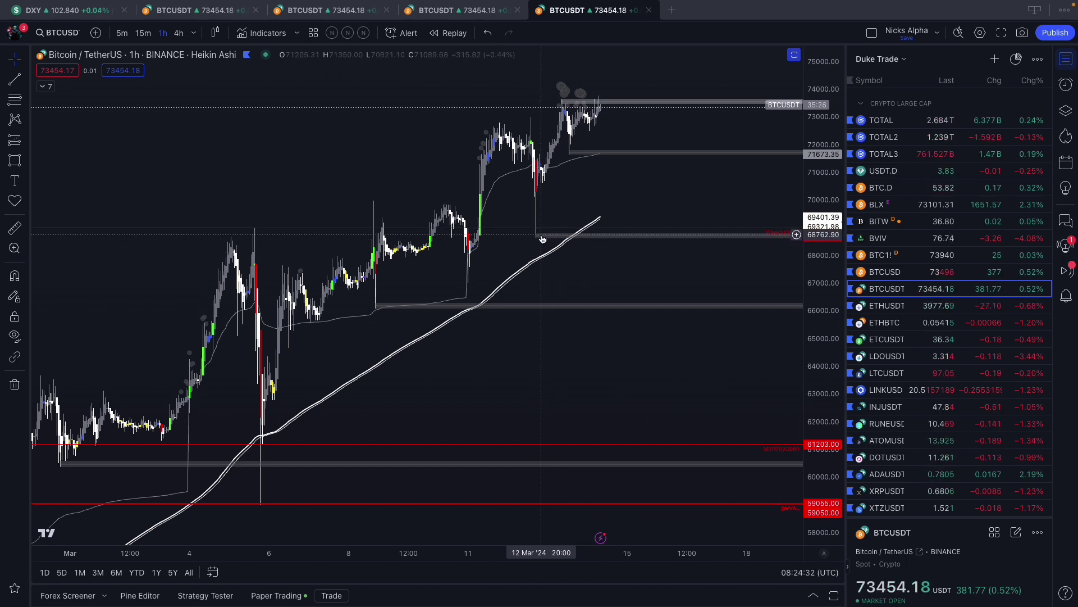
pyautogui.scroll(-1, 538, 233)
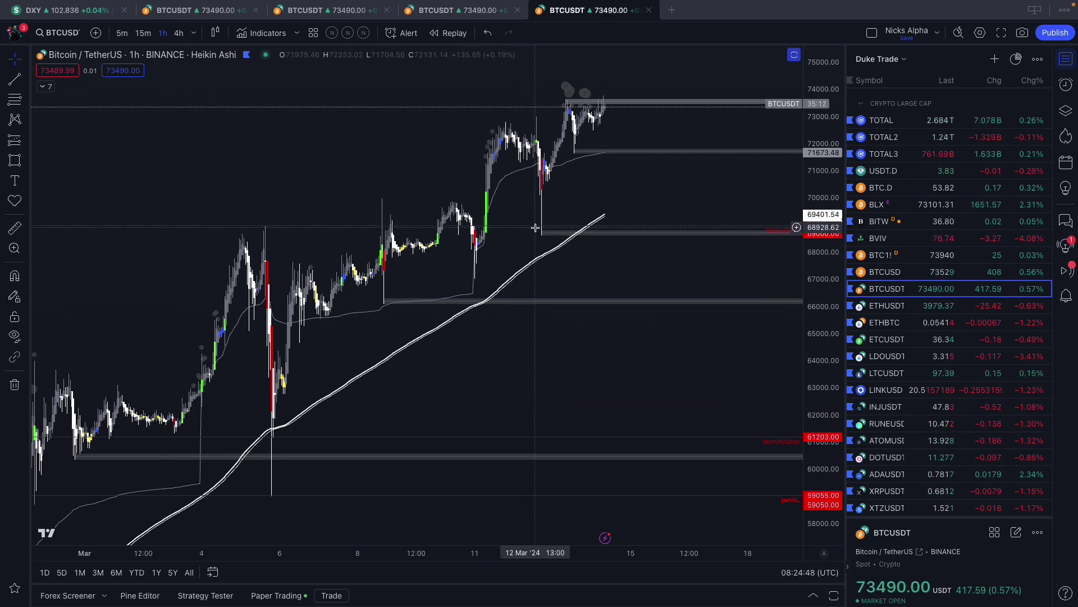
pyautogui.hscroll(2, 665, 266)
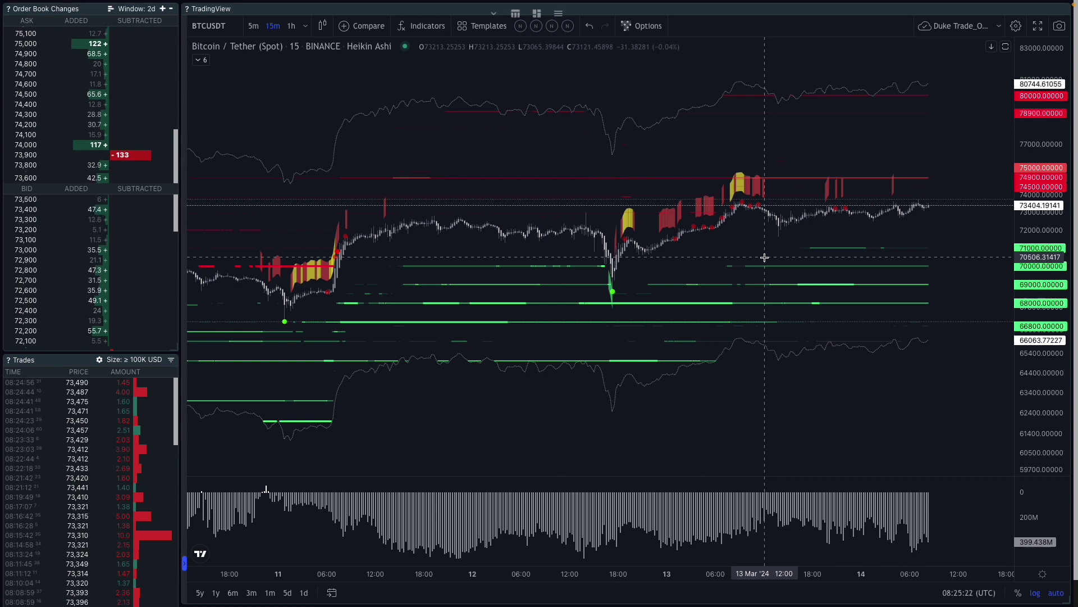
# Step: Pan the BTCUSDT 15m liquidity chart back to 8–12 March, then forward to 11–15 March
pyautogui.moveTo(764, 257); pyautogui.dragTo(737, 257)
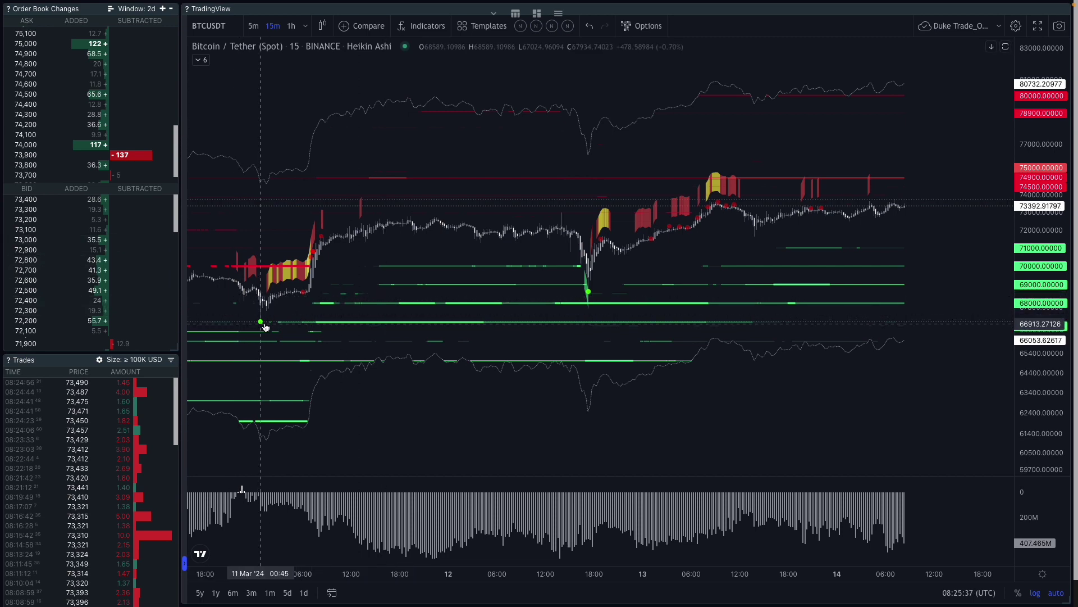
pyautogui.moveTo(261, 326); pyautogui.dragTo(677, 304)
pyautogui.hscroll(-10, 573, 315)
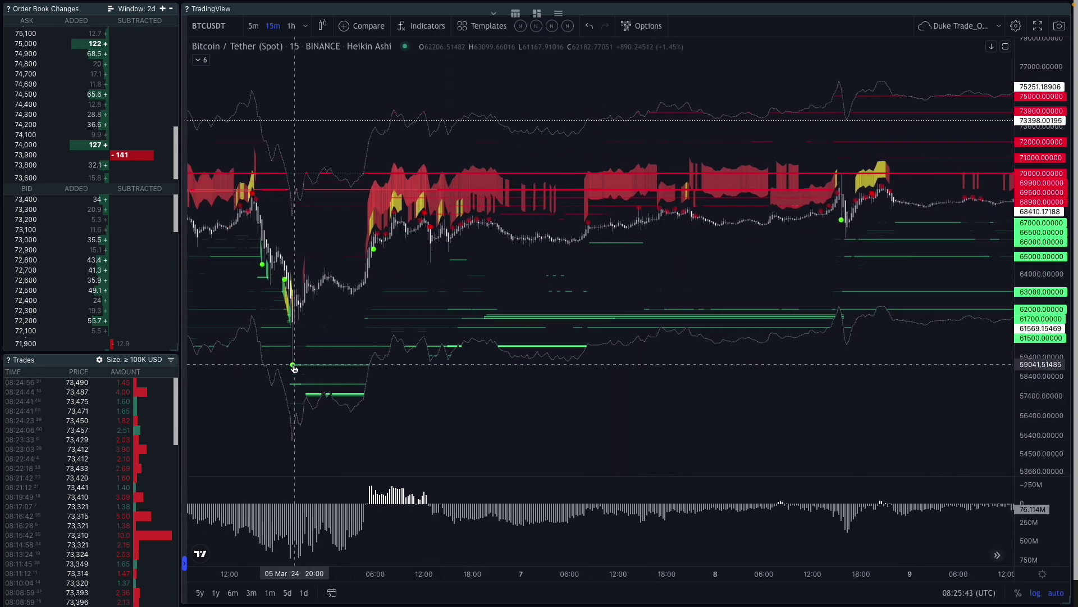
pyautogui.hscroll(8, 358, 291)
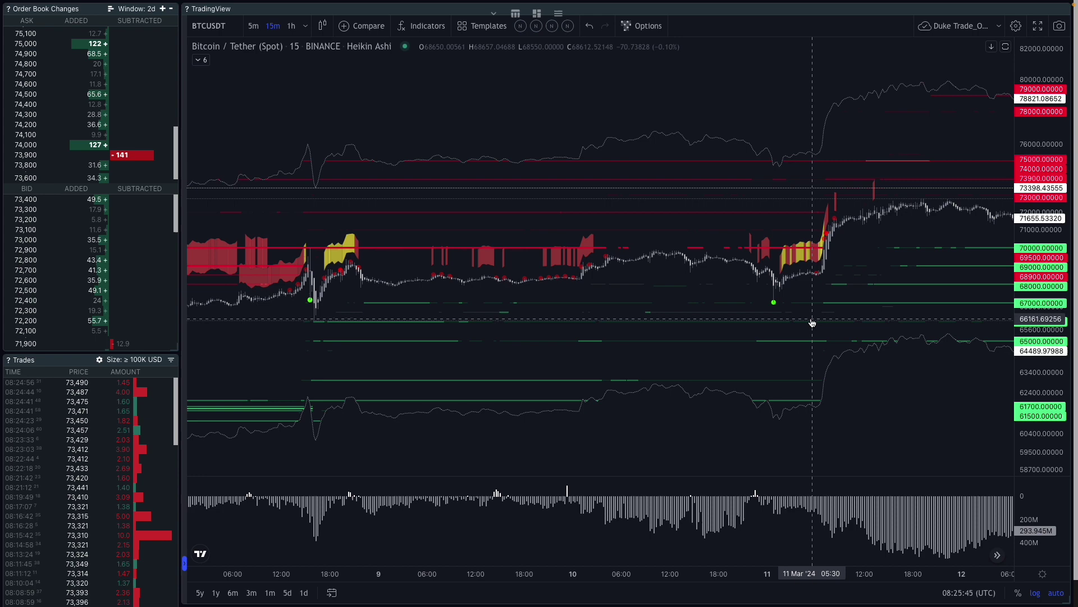
pyautogui.moveTo(812, 323); pyautogui.dragTo(577, 313)
pyautogui.moveTo(931, 329); pyautogui.dragTo(699, 335)
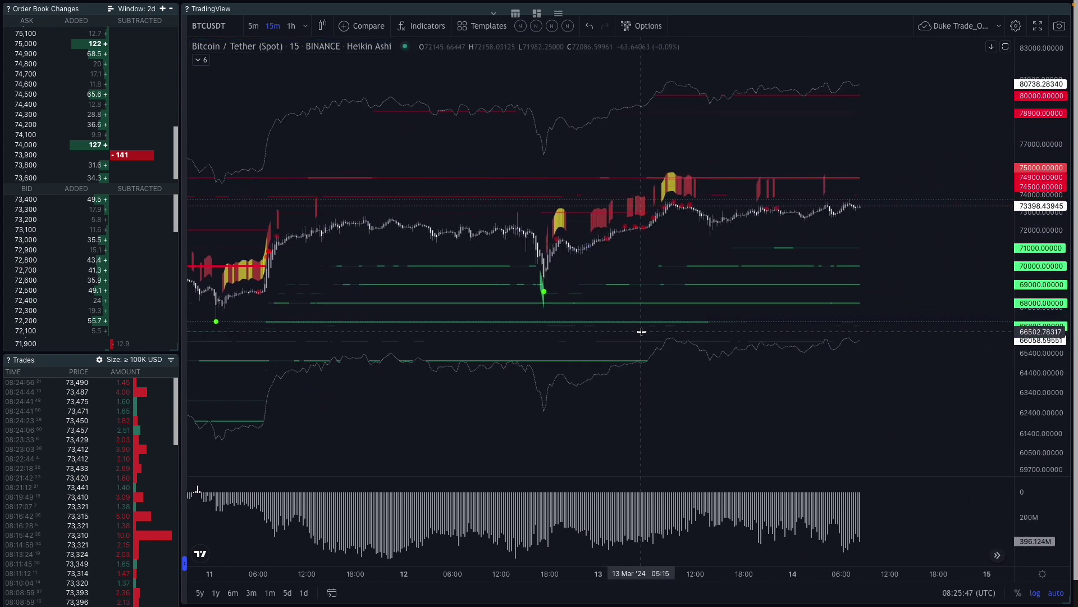
pyautogui.scroll(1, 641, 331)
pyautogui.scroll(-1, 642, 332)
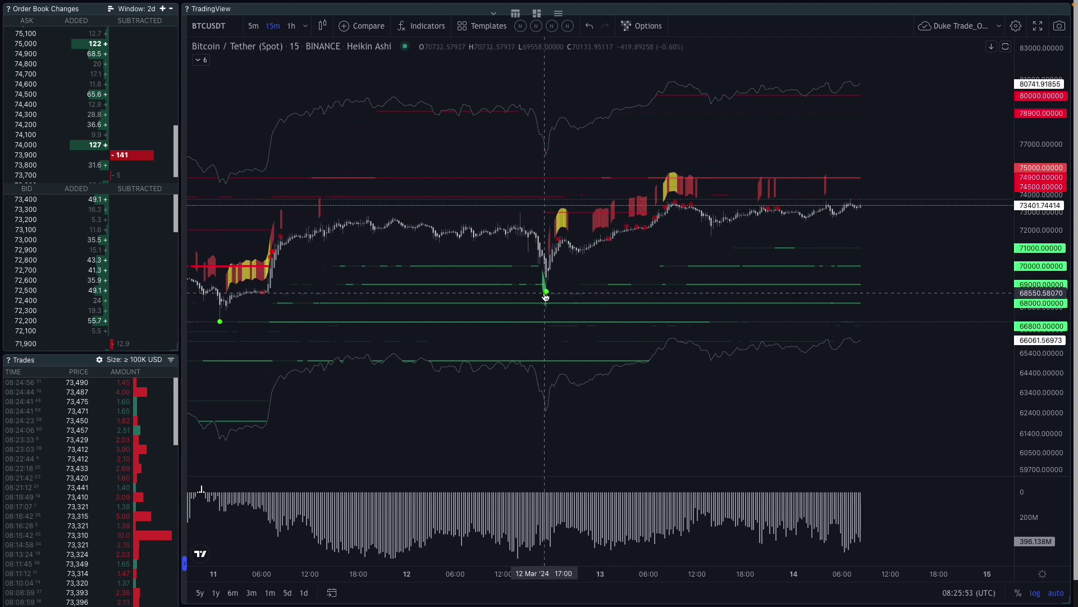
# Step: Scroll the chart and the Order Book Changes ask and bid lists around 74,000–73,900
pyautogui.hscroll(2, 570, 278)
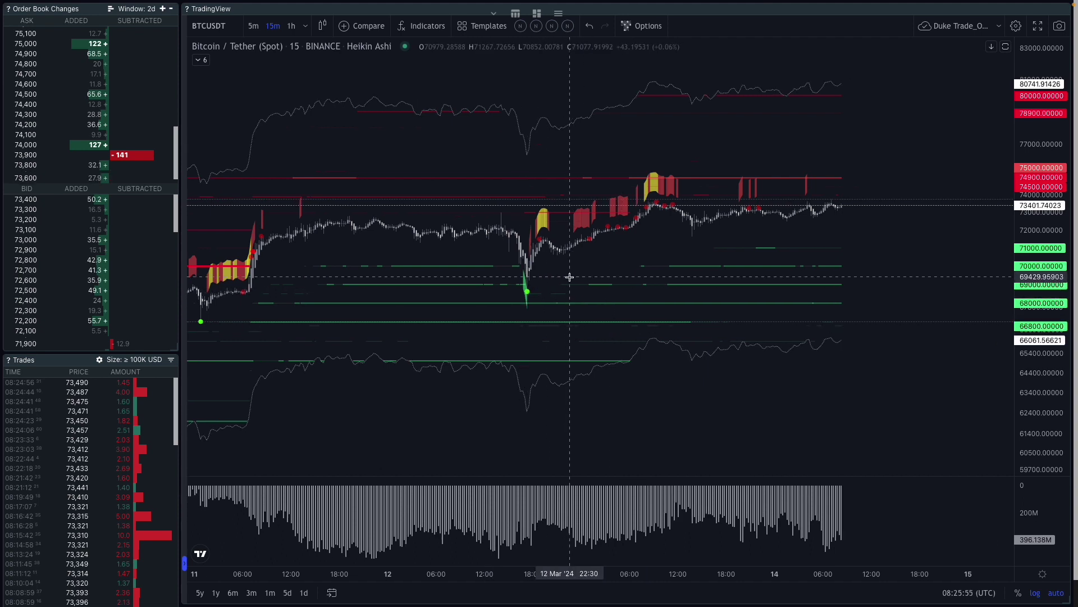
pyautogui.hscroll(2, 570, 277)
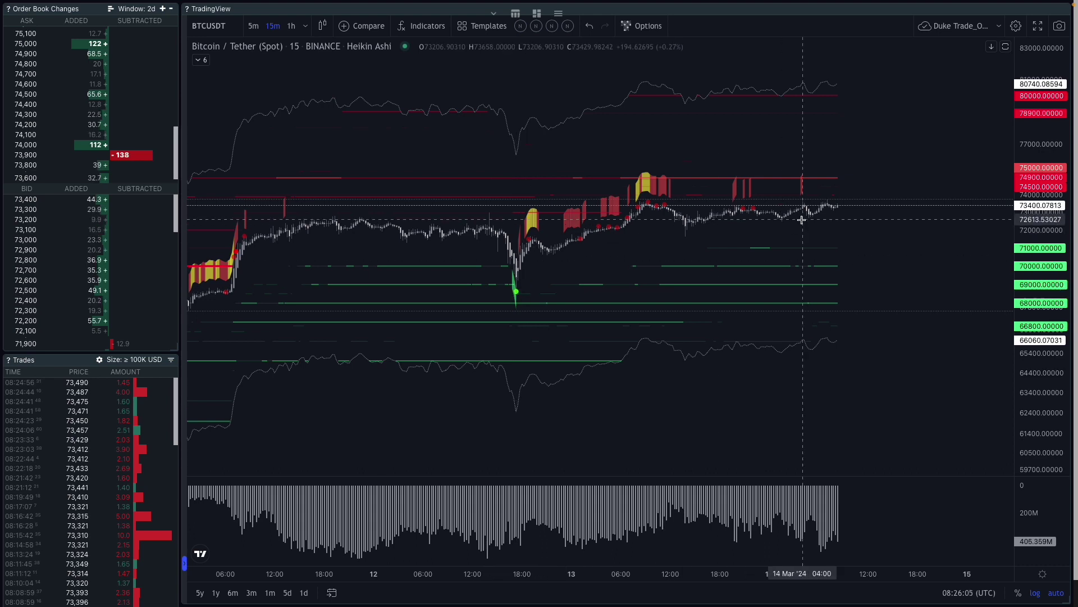
pyautogui.hscroll(-3, 272, 289)
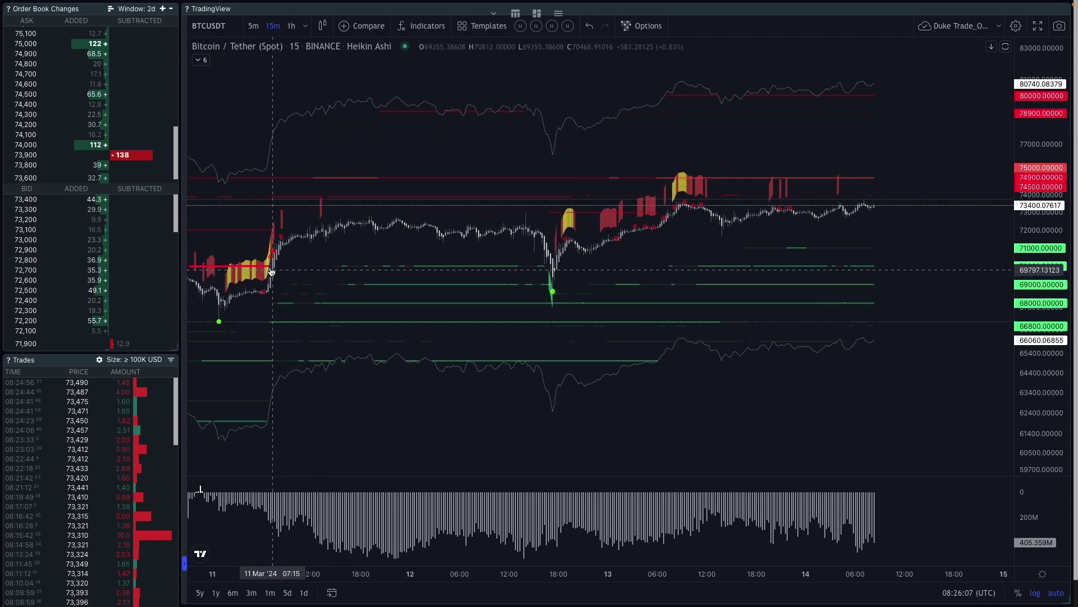
pyautogui.hscroll(5, 702, 242)
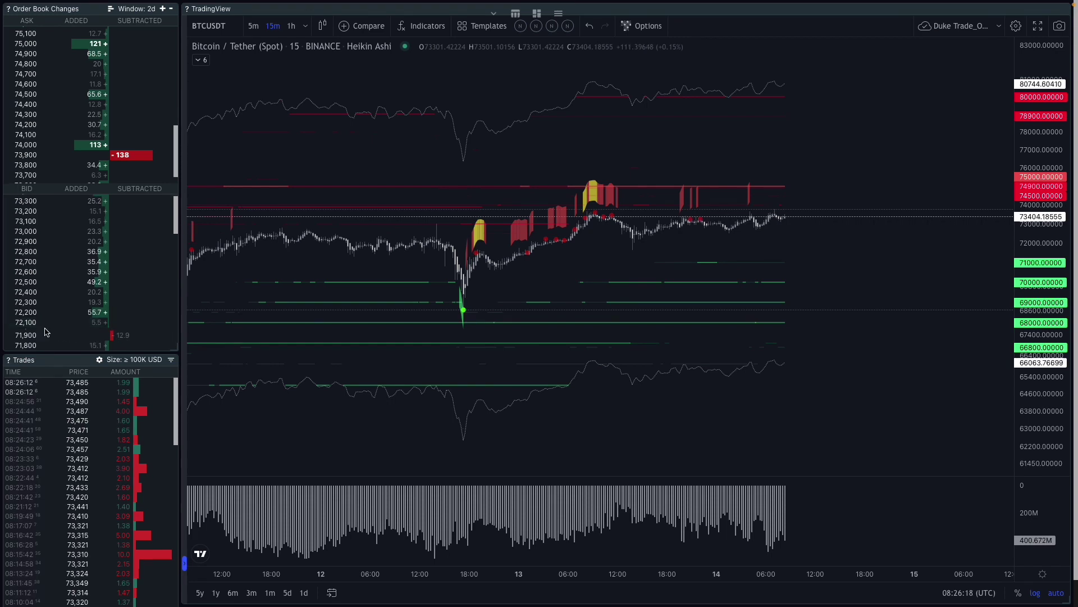
pyautogui.scroll(-1, 40, 337)
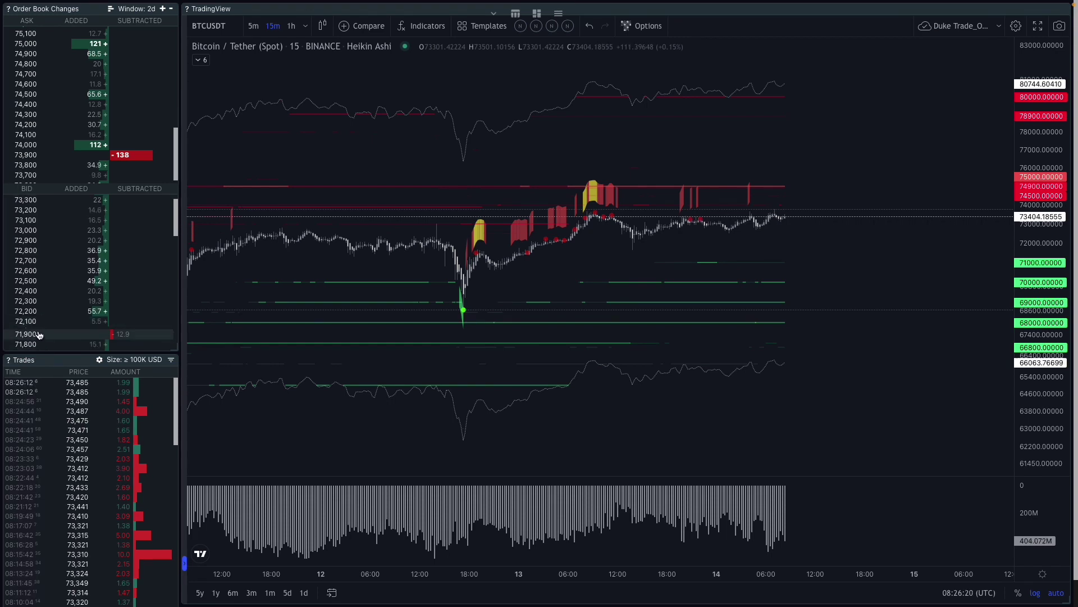
pyautogui.scroll(-1, 27, 344)
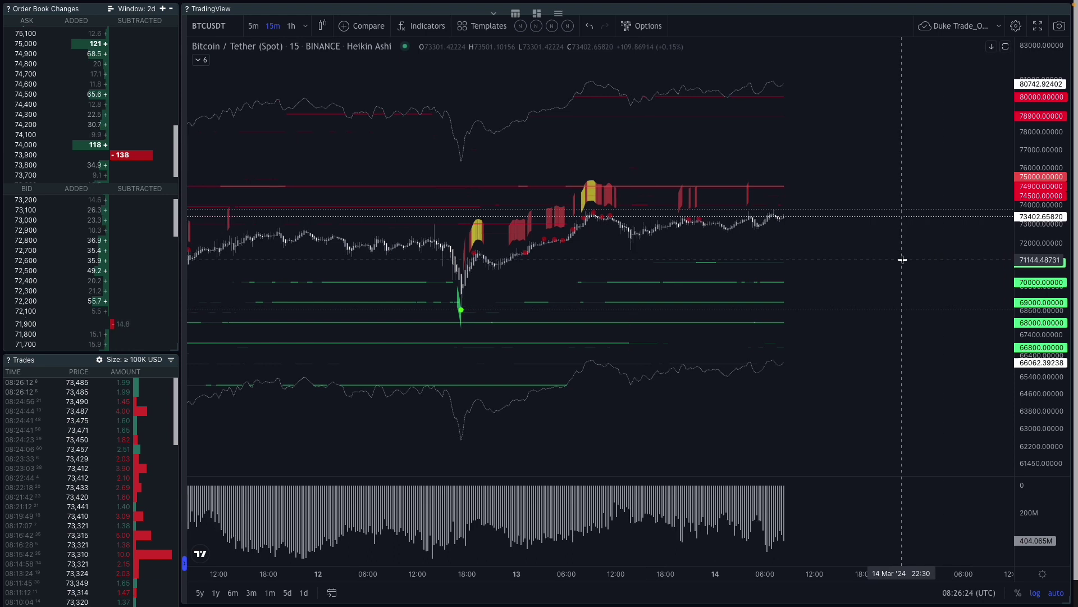
pyautogui.hscroll(1, 886, 261)
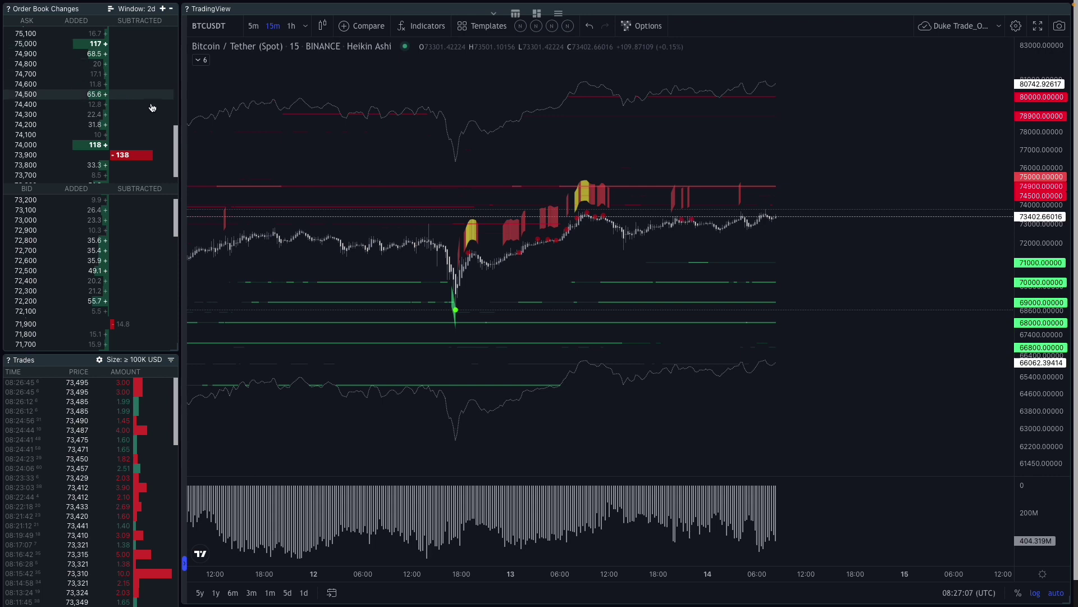
pyautogui.moveTo(175, 141); pyautogui.dragTo(167, 45)
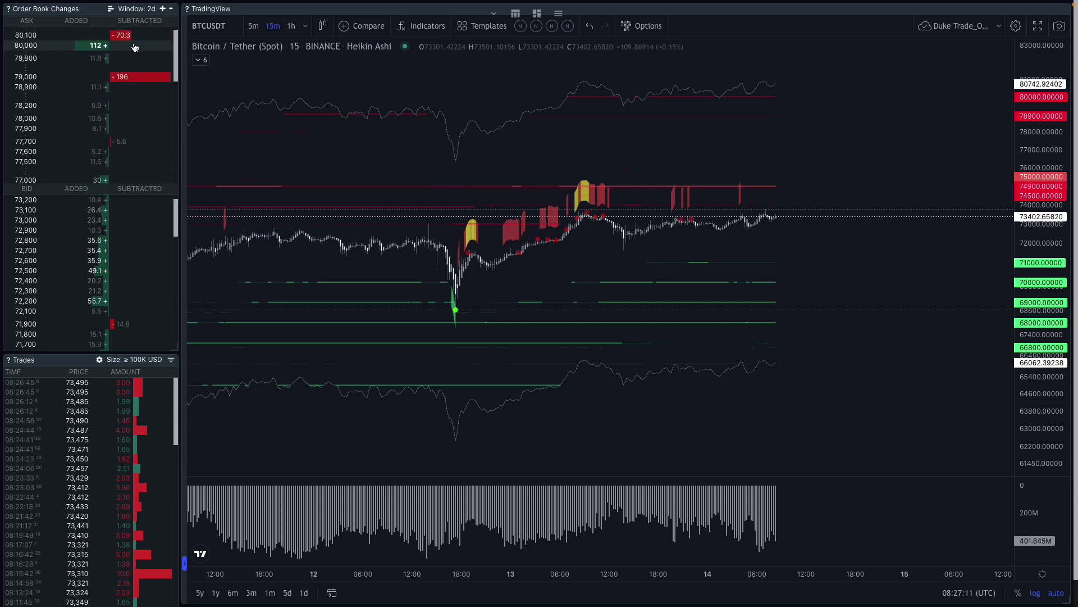
pyautogui.moveTo(174, 51); pyautogui.dragTo(174, 154)
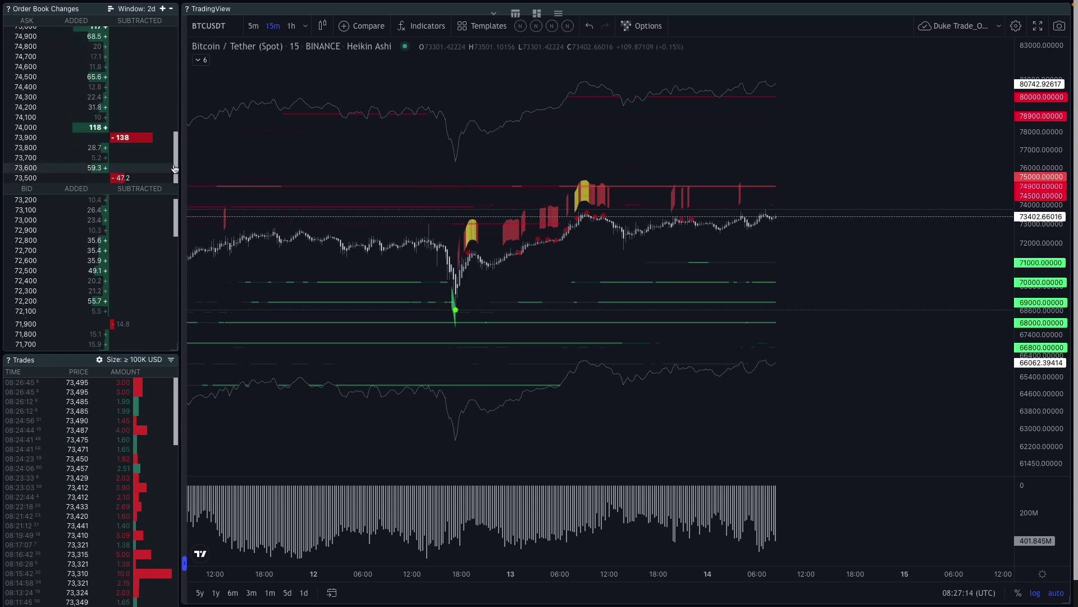
# Step: Switch to the DualTab layout and try the TrueUSD and Bitfinex charts before returning to Binance BTC/USDT
pyautogui.click(540, 20)
pyautogui.click(496, 124)
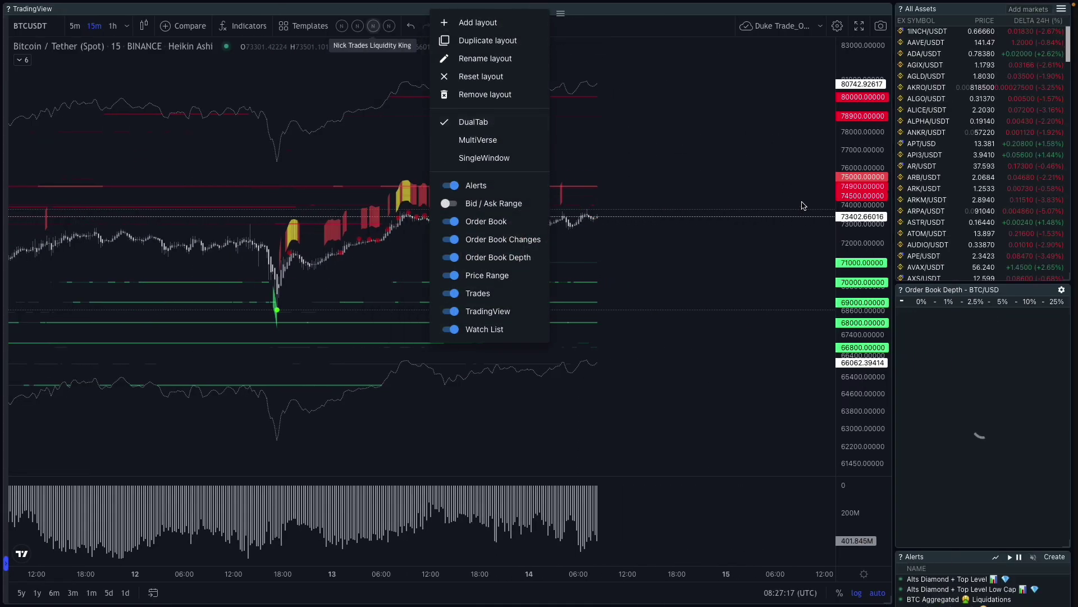
pyautogui.click(699, 247)
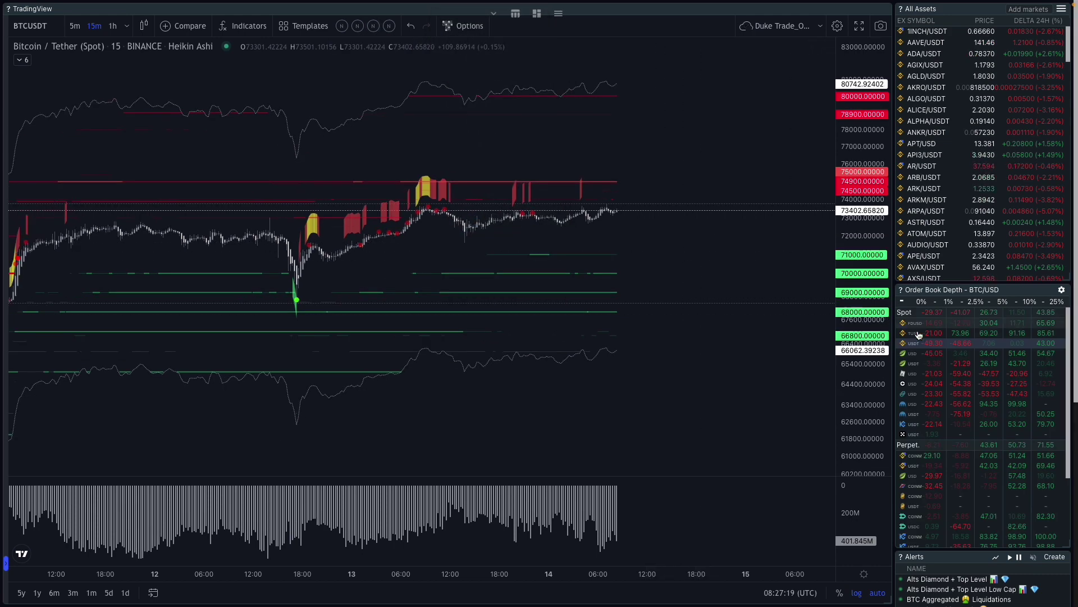
pyautogui.click(965, 333)
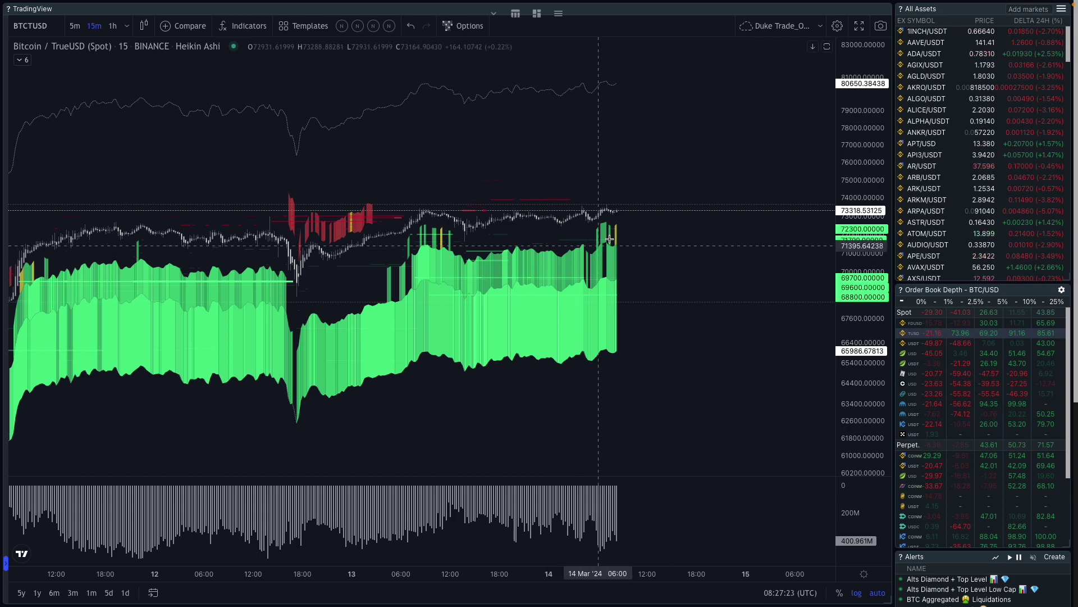
pyautogui.click(976, 343)
pyautogui.click(976, 344)
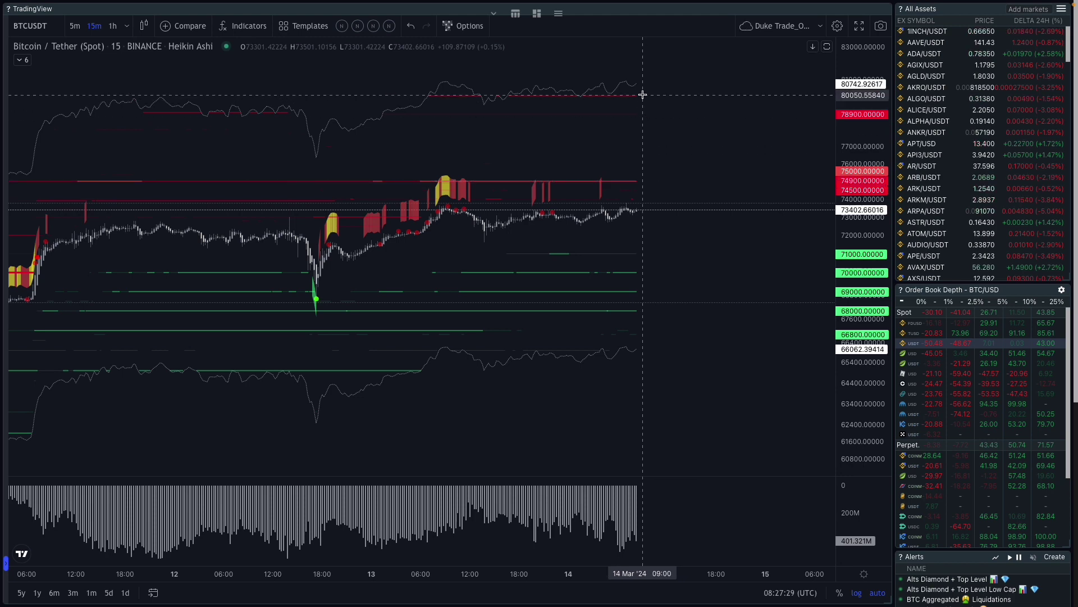
# Step: Pan and zoom the Binance BTC/USDT liquidity heatmap to focus on 12–14 March
pyautogui.moveTo(668, 120); pyautogui.dragTo(714, 143)
pyautogui.scroll(1, 714, 143)
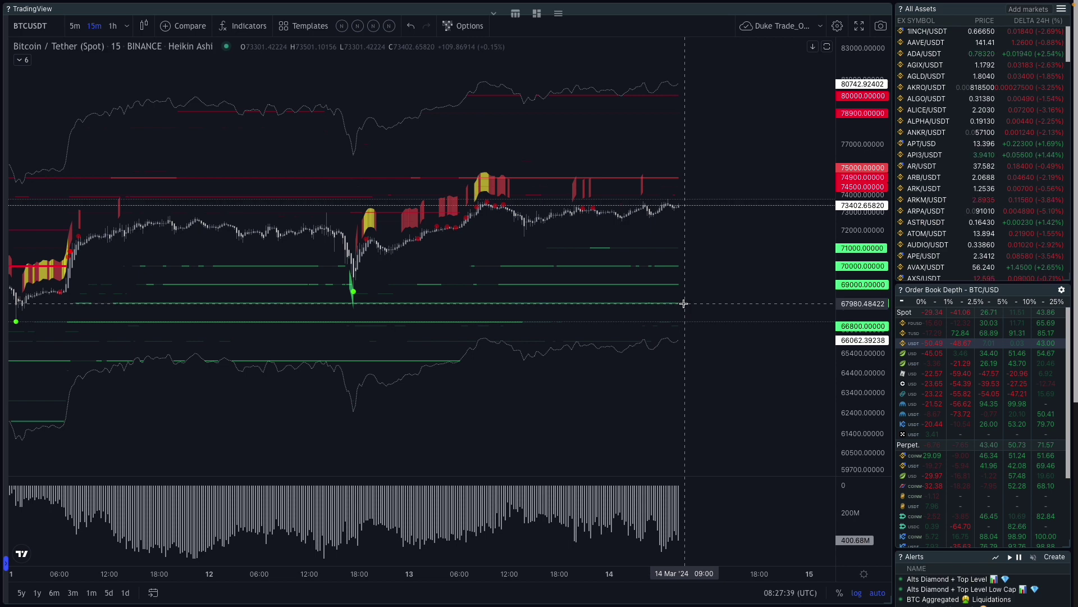
pyautogui.scroll(-5, 684, 304)
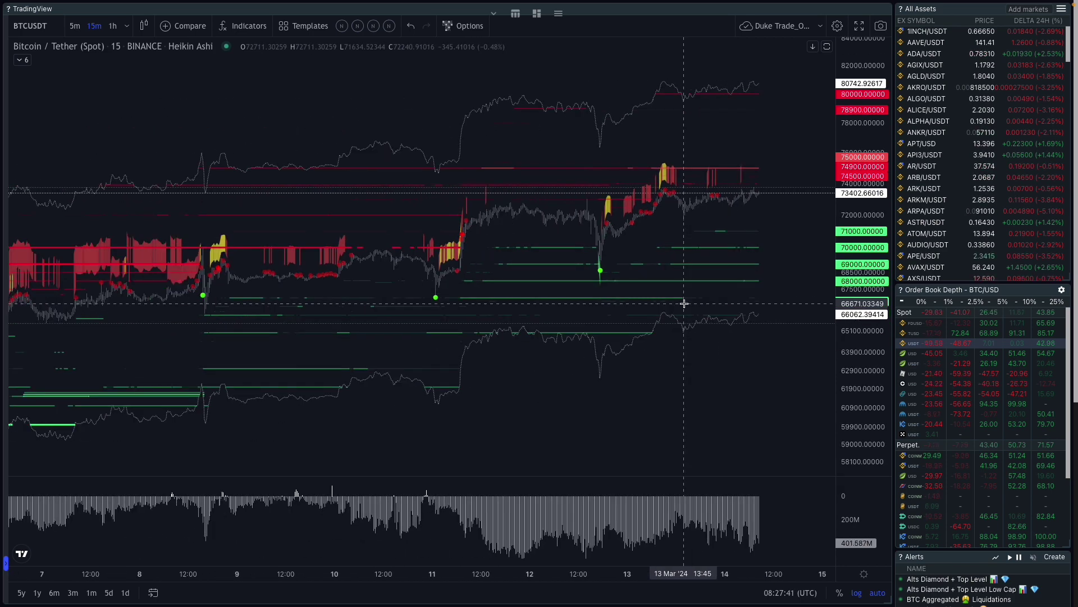
pyautogui.moveTo(571, 278); pyautogui.dragTo(659, 277)
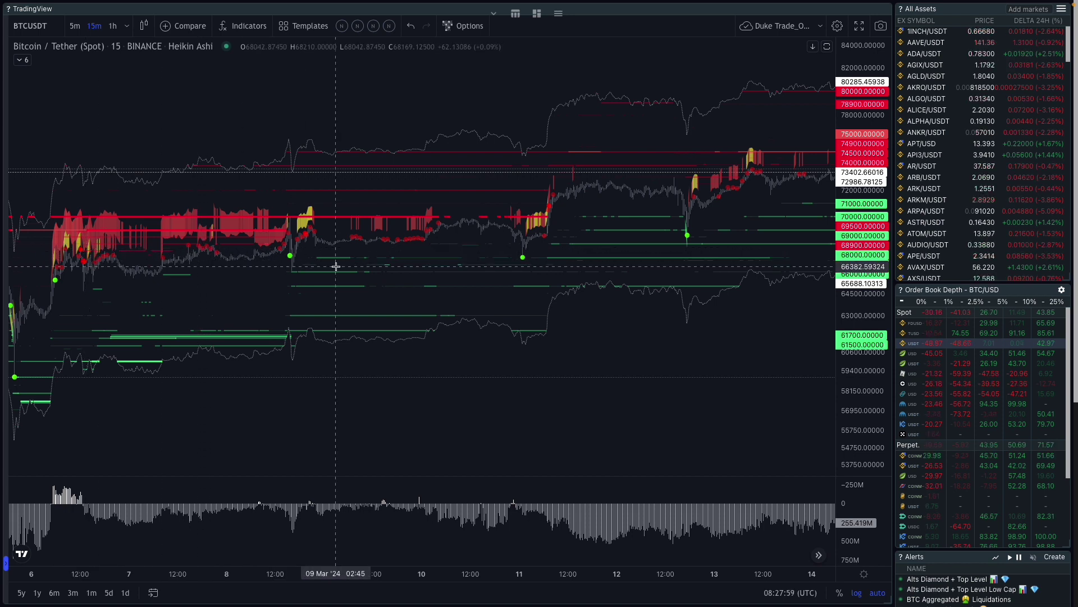
pyautogui.scroll(-1, 224, 359)
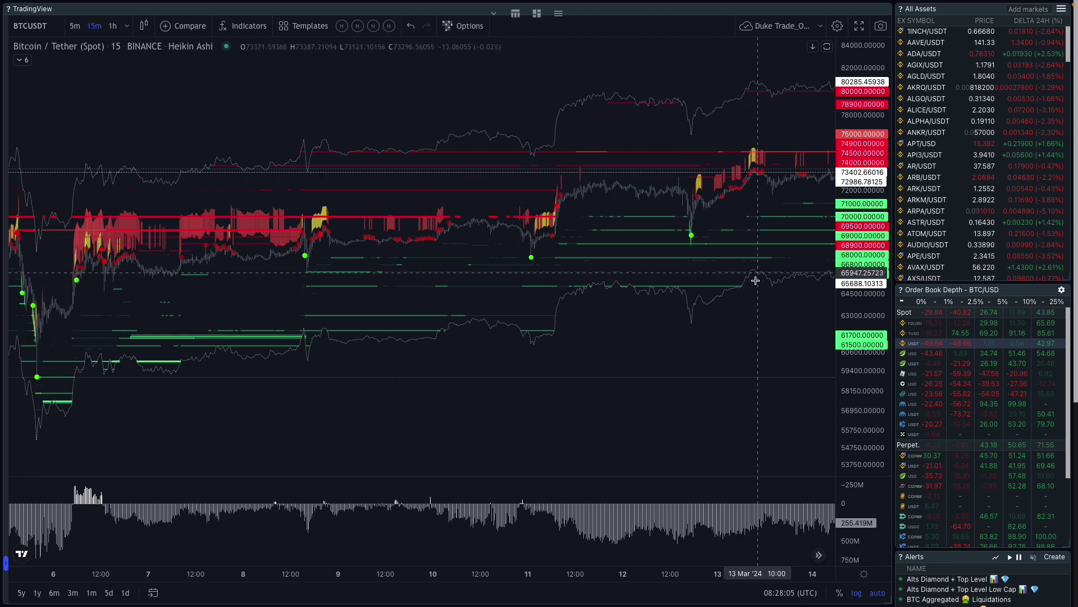
pyautogui.scroll(3, 753, 281)
pyautogui.scroll(3, 753, 290)
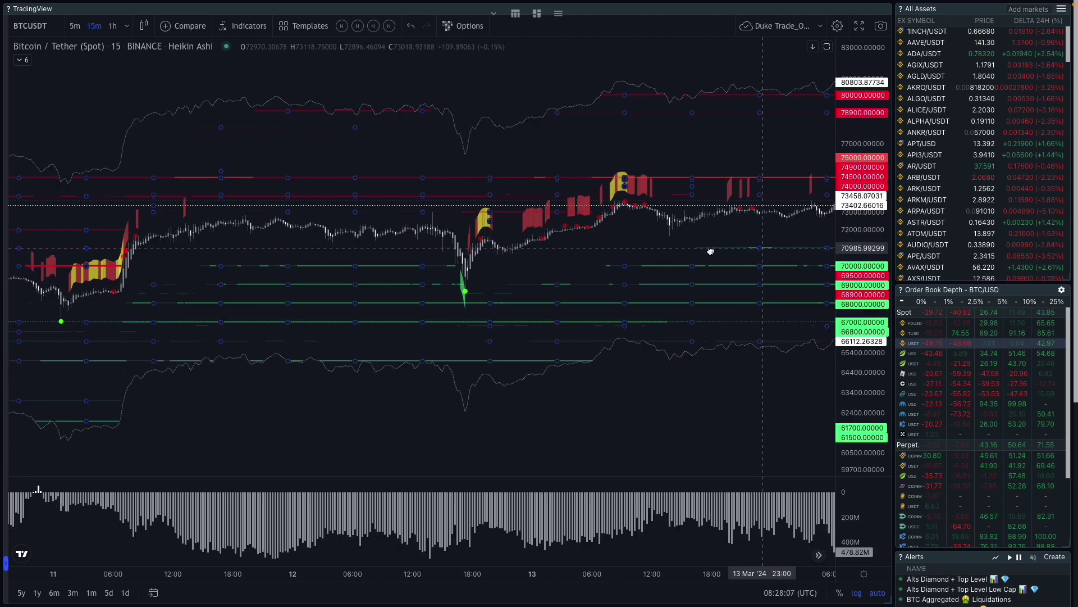
pyautogui.hscroll(2, 691, 281)
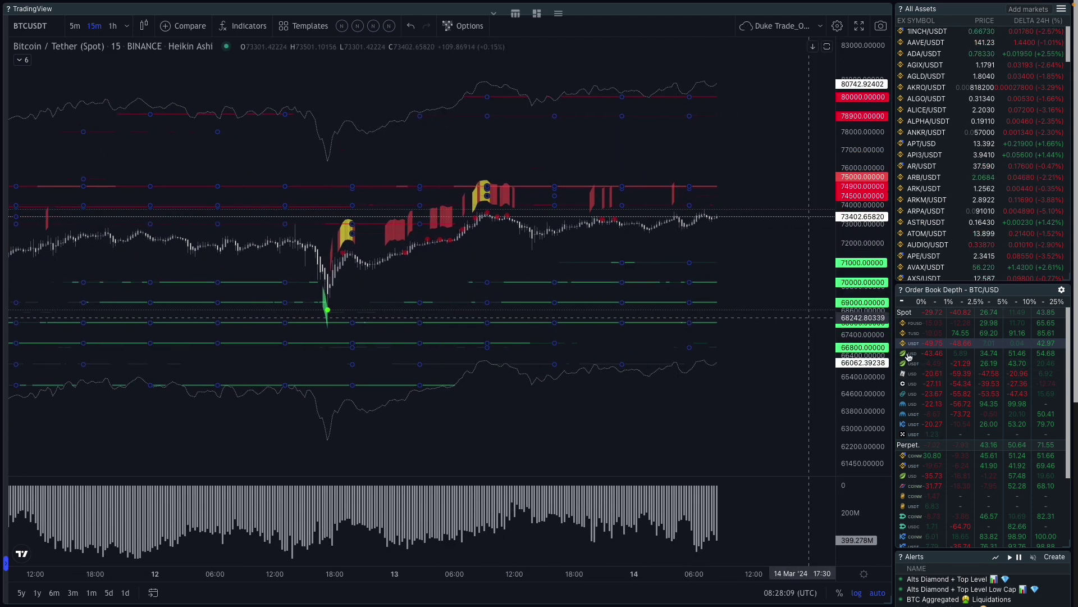
# Step: Cycle through Bitfinex USD, Bitfinex USDT and Bitstamp USD liquidity, ending on Coinbase Pro BTC/USD
pyautogui.click(976, 355)
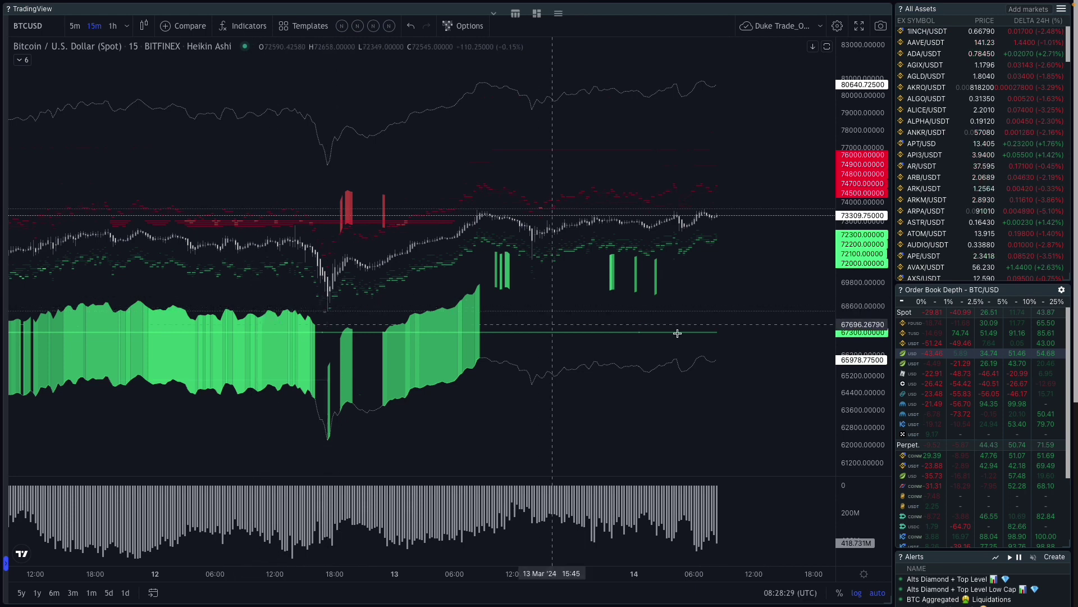
pyautogui.click(970, 364)
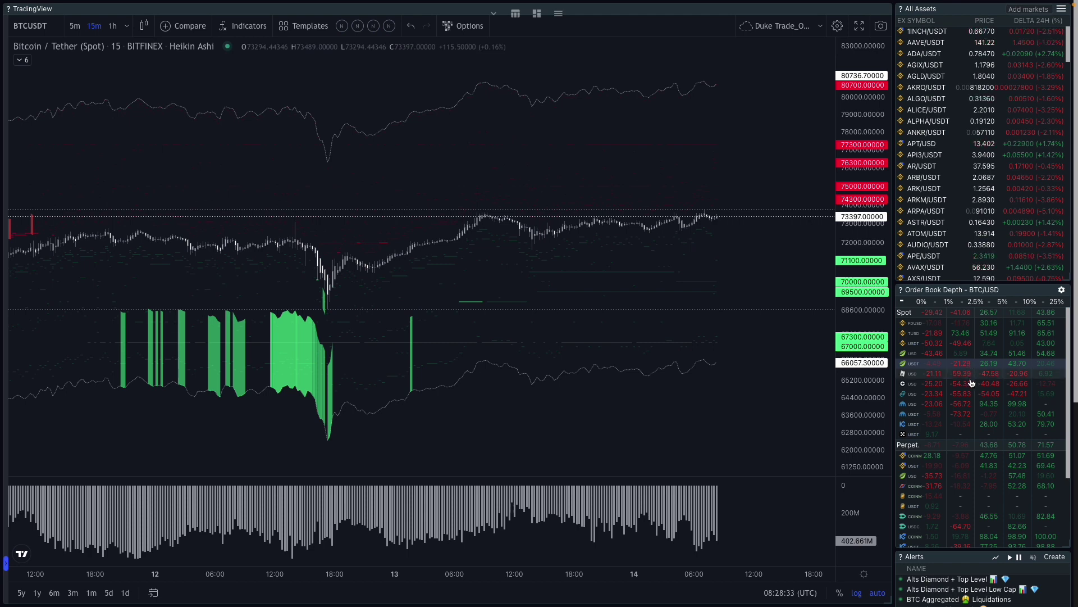
pyautogui.click(971, 378)
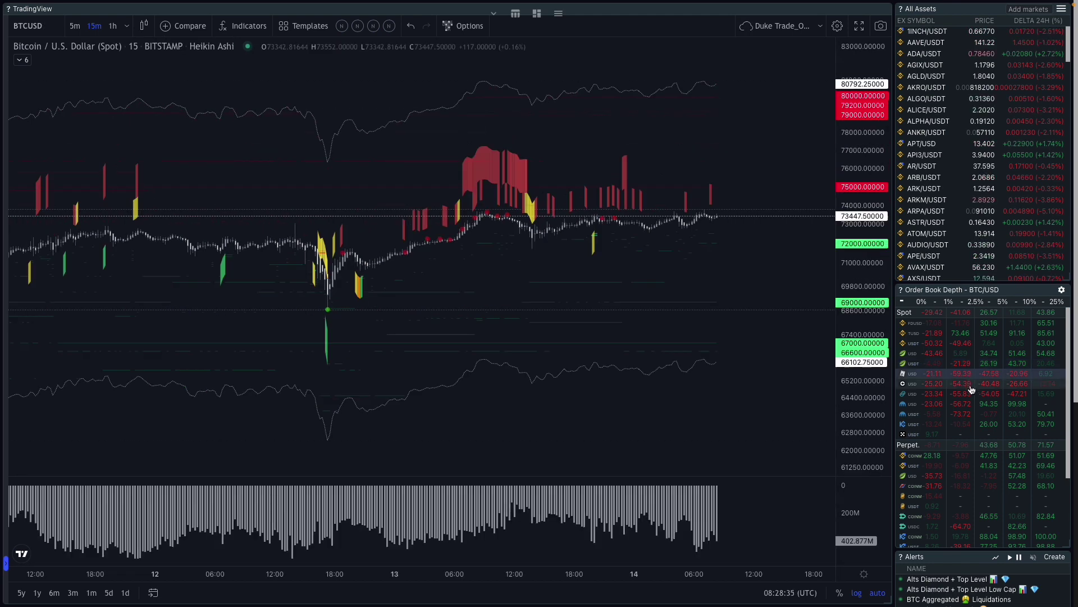
pyautogui.click(971, 384)
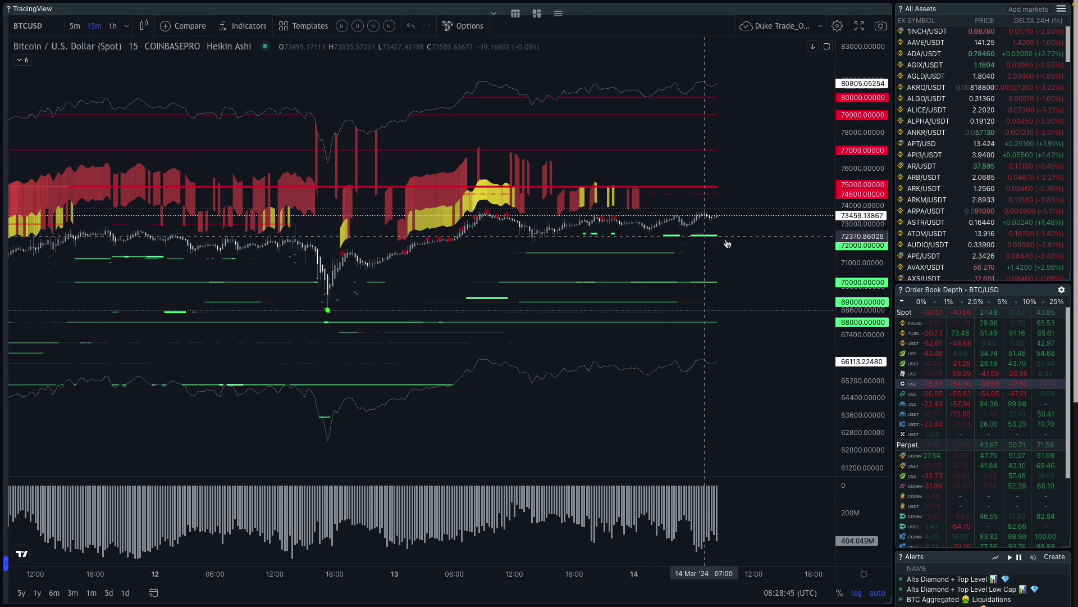
pyautogui.scroll(2, 742, 241)
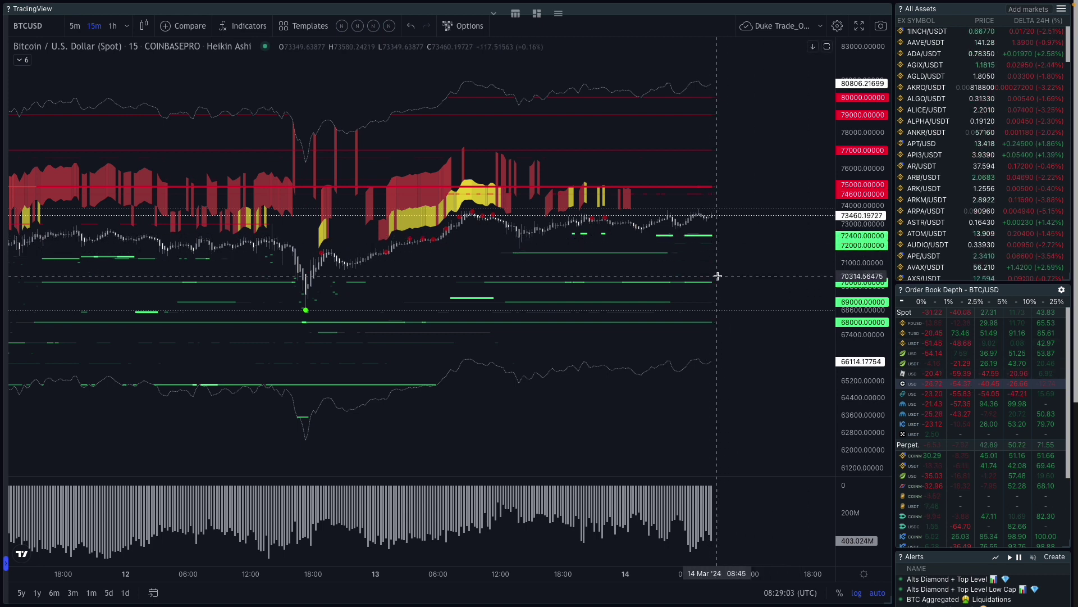
pyautogui.scroll(-1, 727, 331)
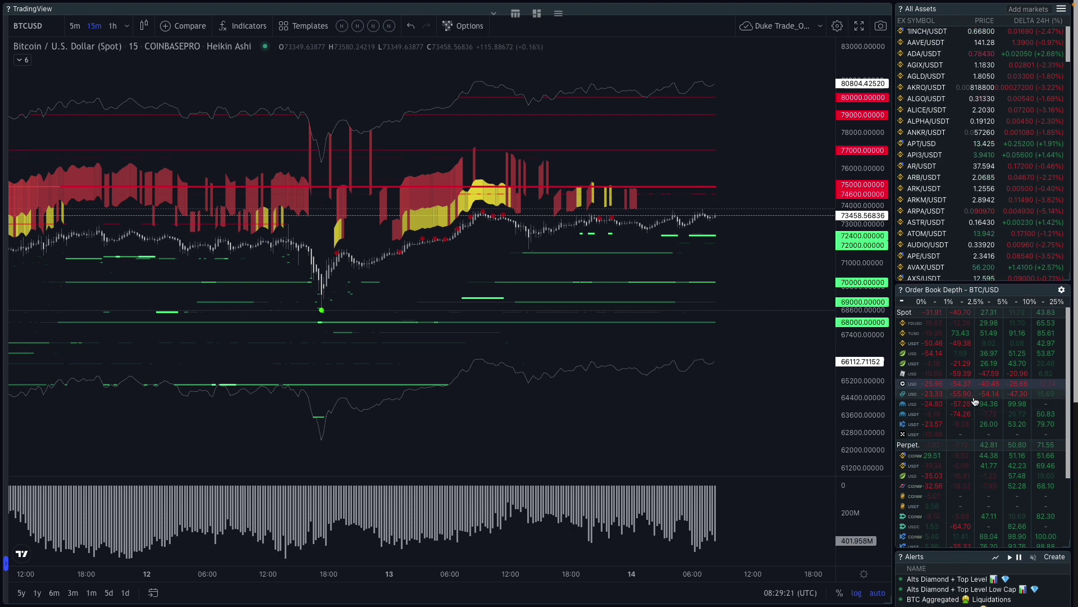
# Step: Review Kraken USD, Kraken USDT and KuCoin USDT liquidity, then load the Binance USDM BTC/USDT perpetual
pyautogui.click(998, 404)
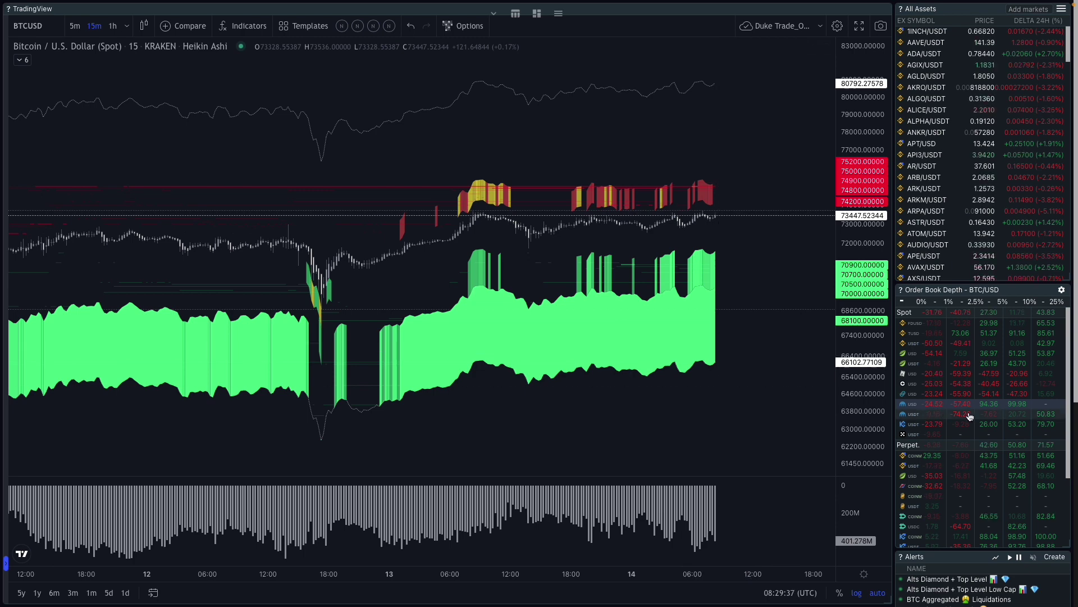
pyautogui.click(934, 414)
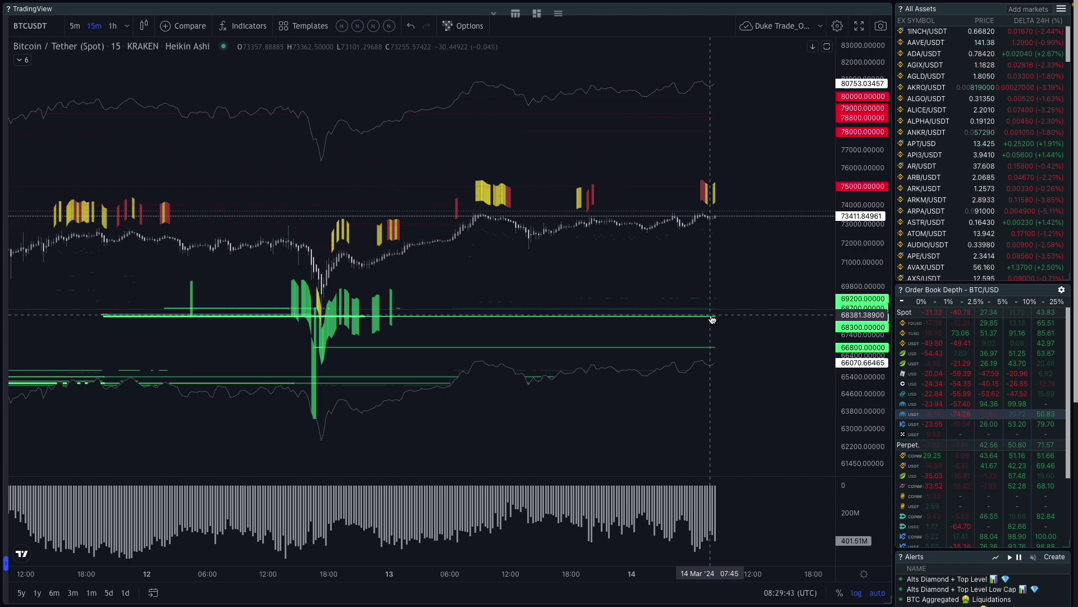
pyautogui.click(970, 428)
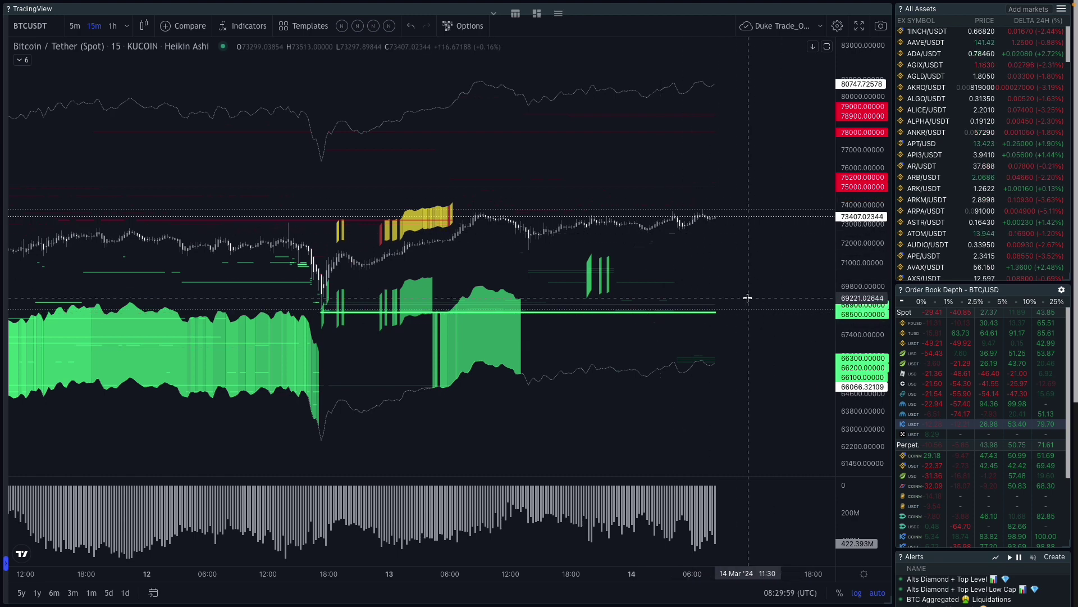
pyautogui.scroll(2, 747, 297)
pyautogui.moveTo(756, 274); pyautogui.dragTo(746, 275)
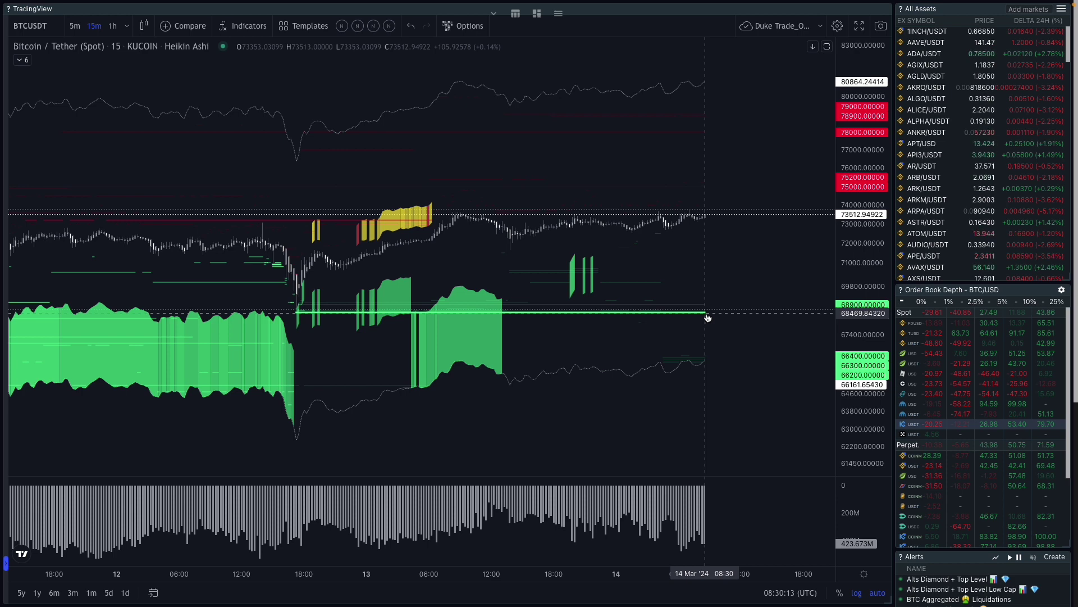
pyautogui.click(977, 466)
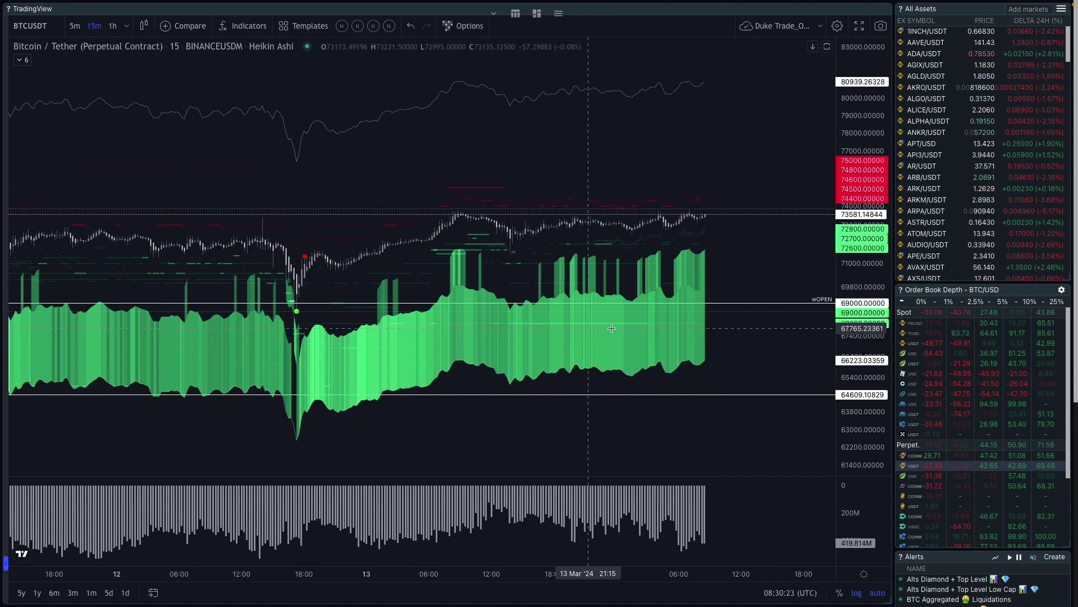
# Step: Pan the perpetual chart back slightly and load the template with depth and open interest panes
pyautogui.moveTo(720, 340); pyautogui.dragTo(737, 341)
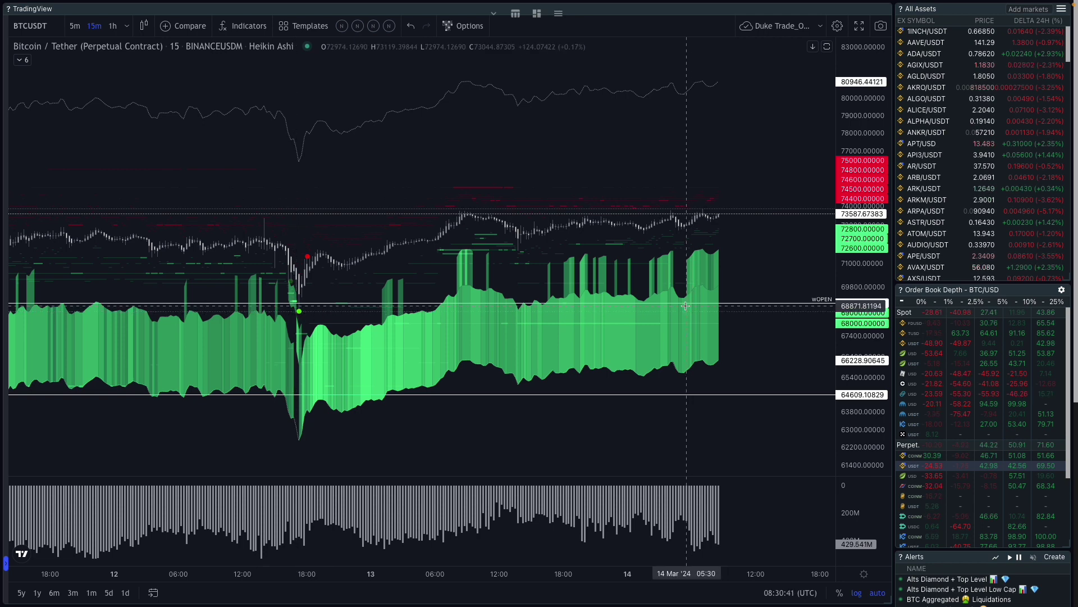
pyautogui.click(373, 26)
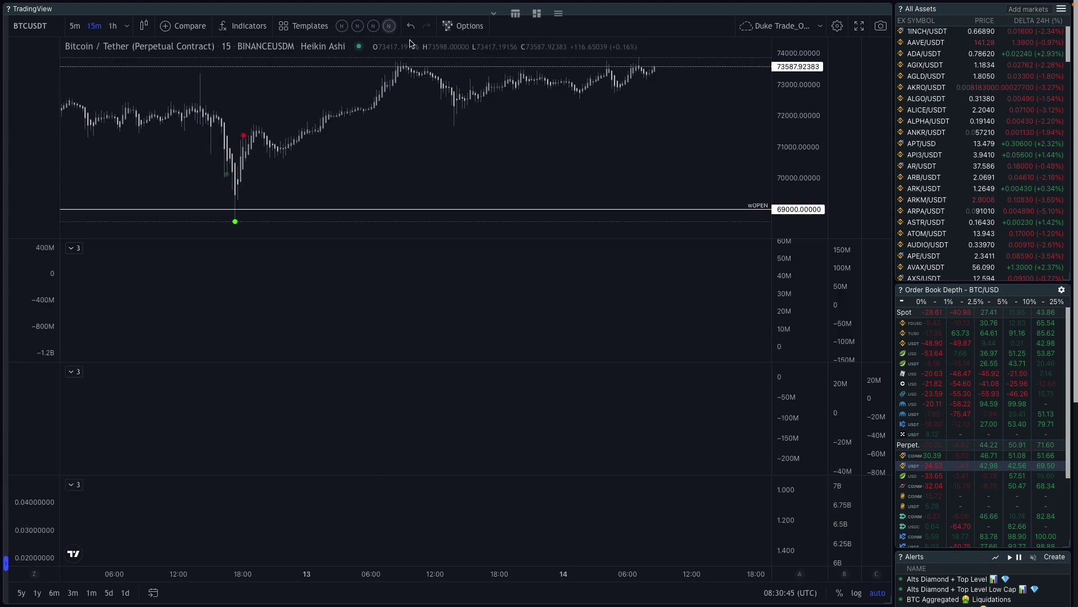
# Step: Zoom out and pan the Binance USDM BTC/USDT perpetual chart so its three panes span 11–14 March
pyautogui.scroll(-5, 623, 146)
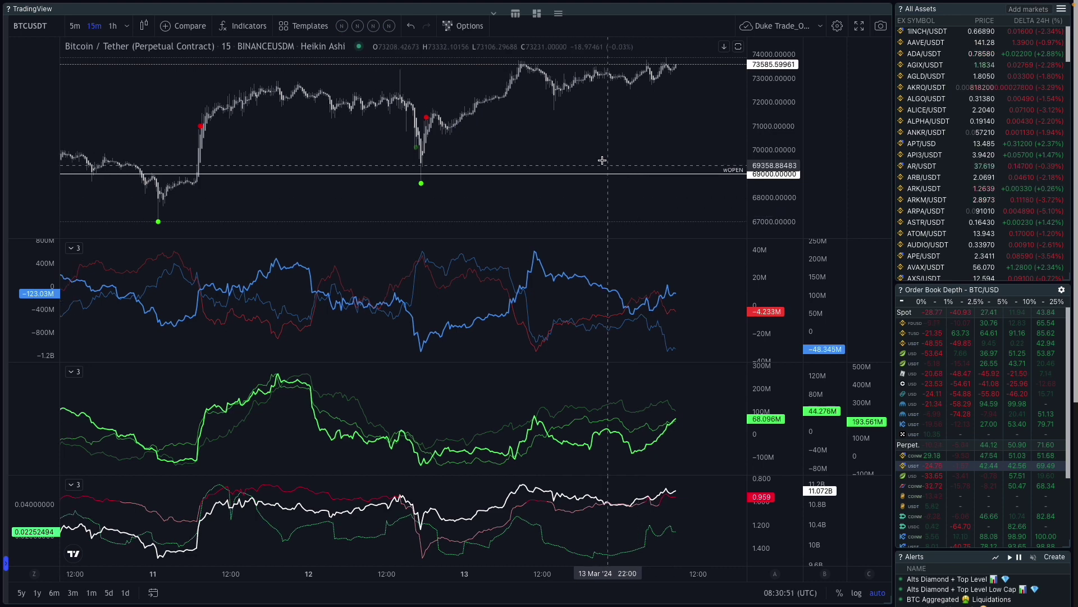
pyautogui.moveTo(602, 163); pyautogui.dragTo(617, 159)
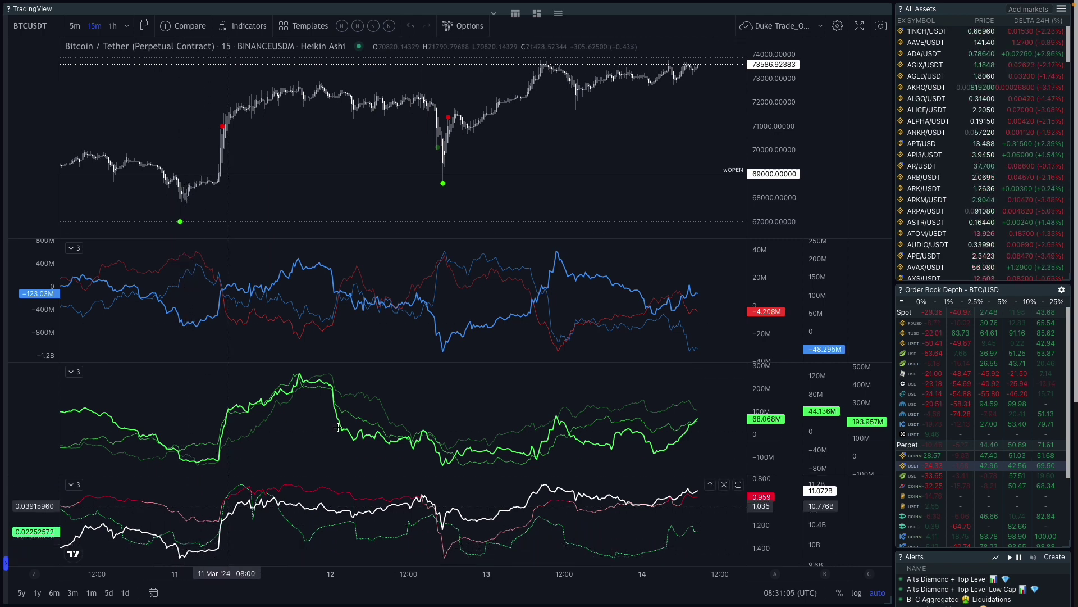
pyautogui.hscroll(3, 691, 163)
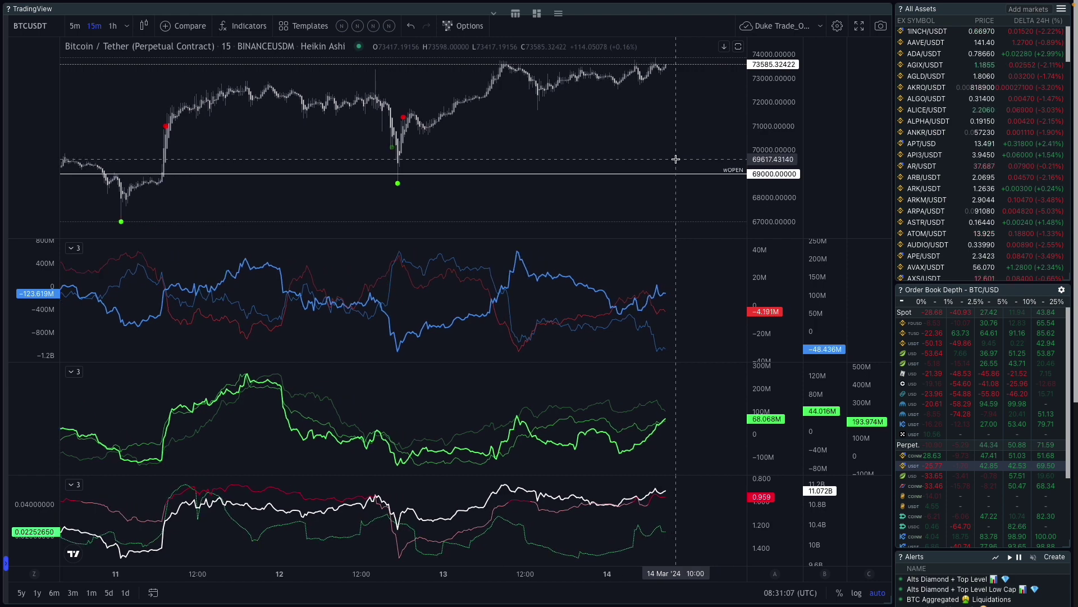
pyautogui.scroll(2, 680, 160)
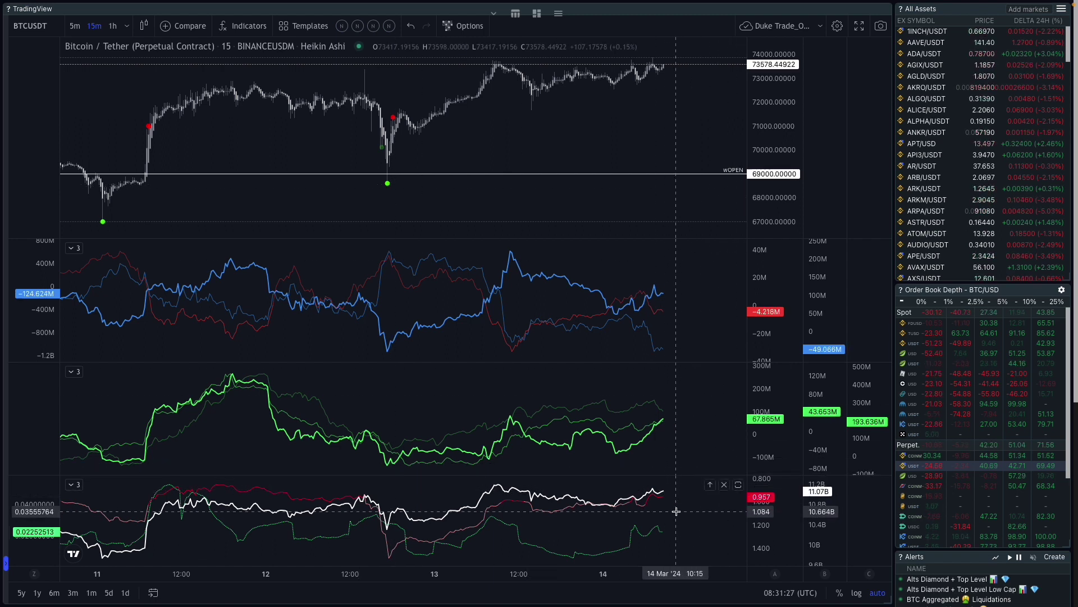
pyautogui.scroll(-1, 676, 511)
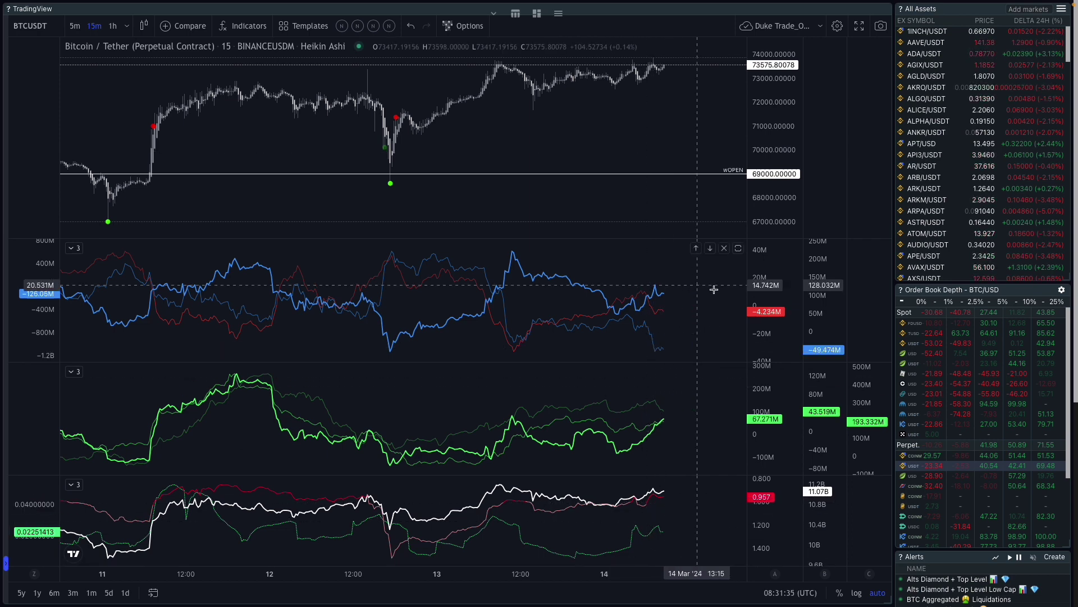
pyautogui.scroll(2, 712, 291)
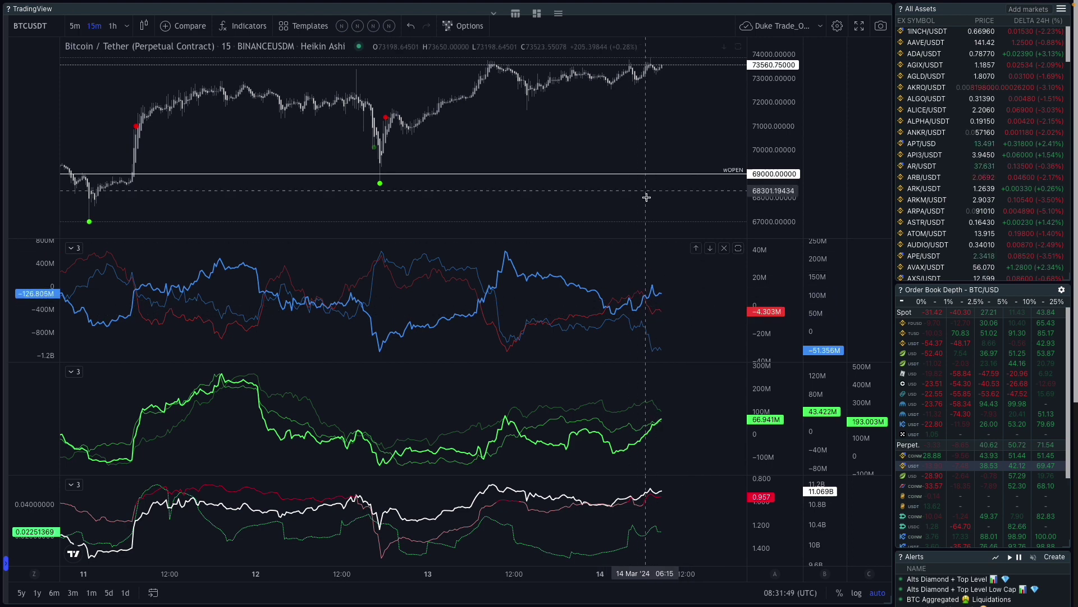
# Step: Restore the heatmap template and show the Binance BTC/USDT spot liquidity heatmap, zoomed in slightly
pyautogui.click(357, 26)
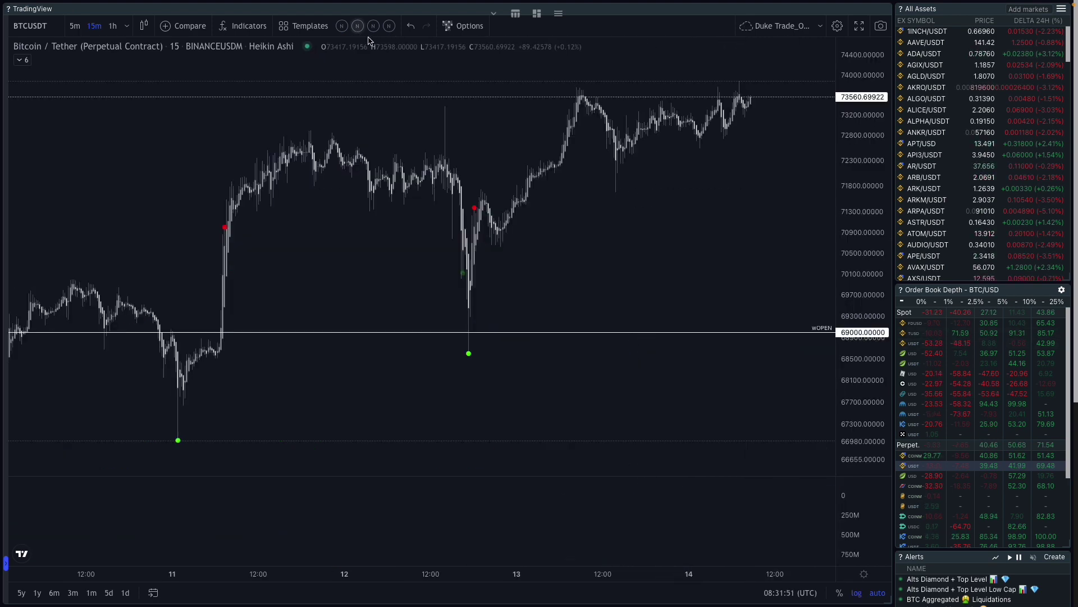
pyautogui.click(985, 341)
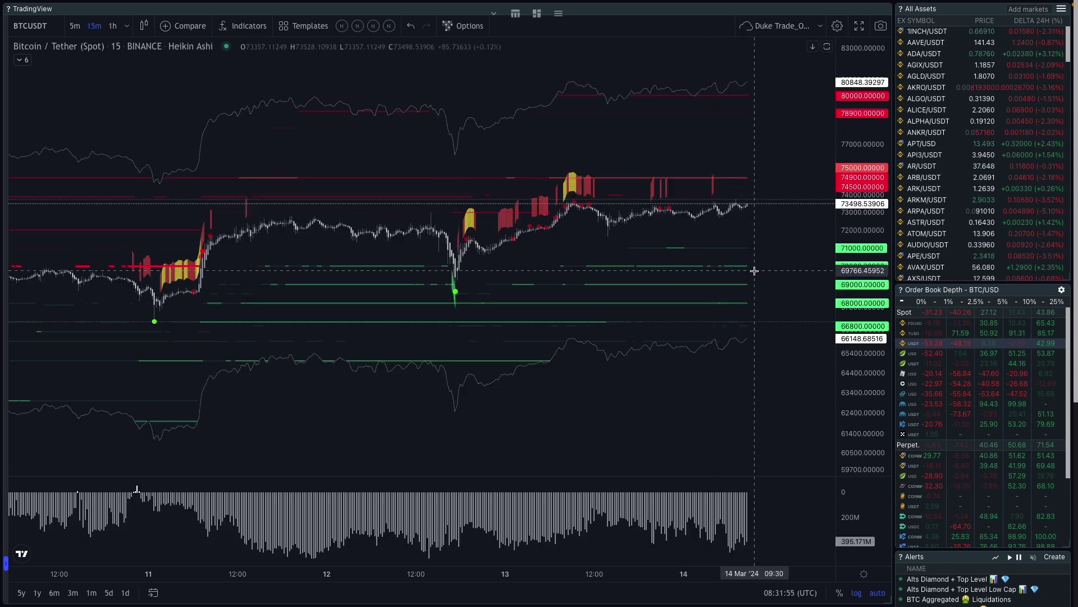
pyautogui.scroll(2, 753, 268)
pyautogui.hscroll(1, 742, 265)
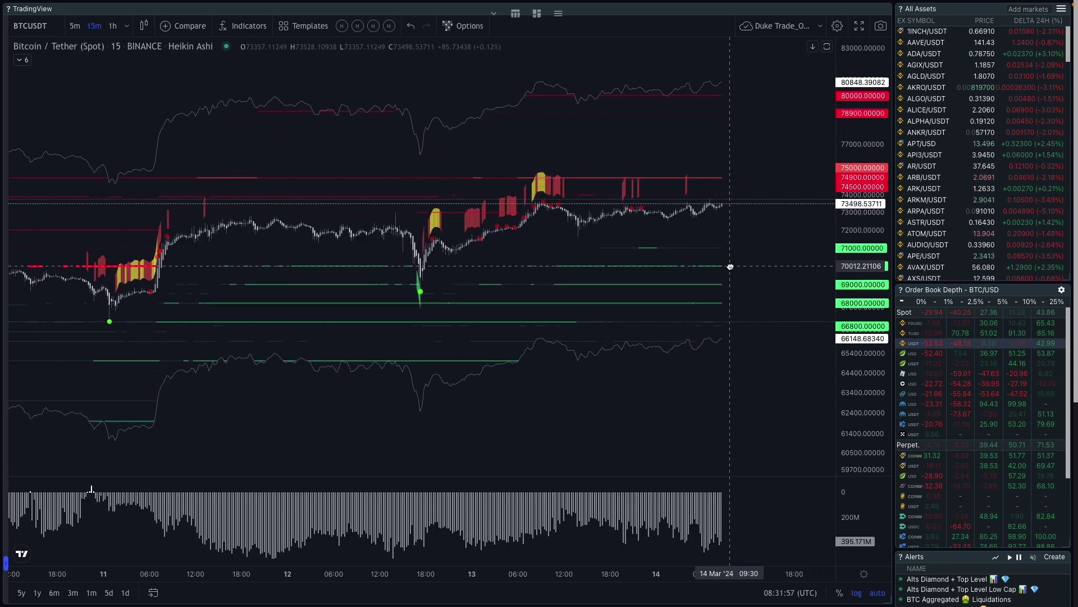